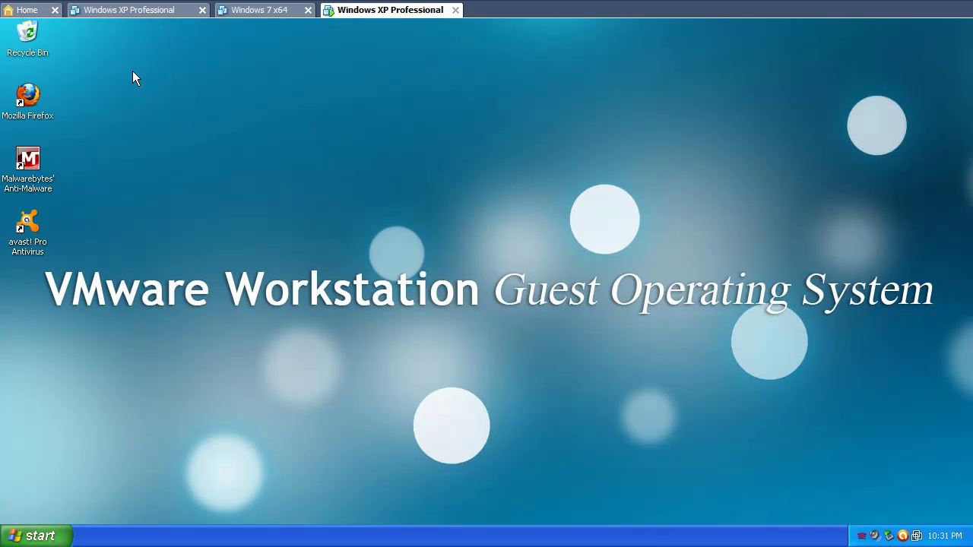
Empty the Recycle Bin to permanently delete the setup_av_pro_eng installer
left_click(26, 32)
right_click(27, 32)
left_click(52, 69)
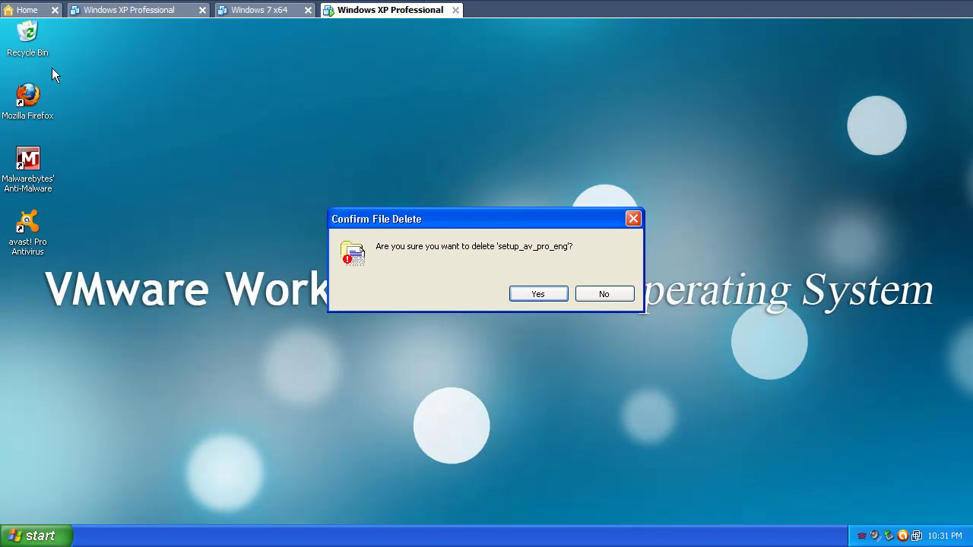
left_click(538, 295)
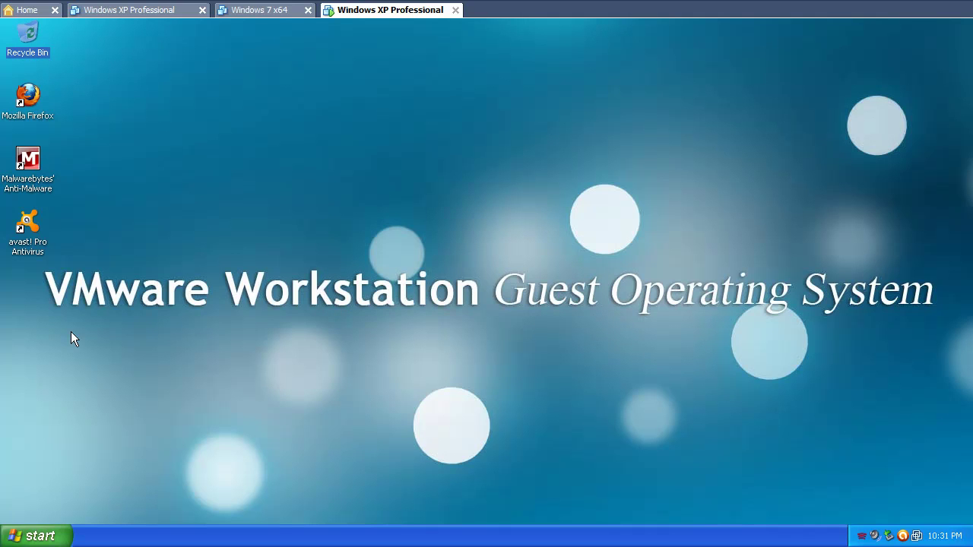
Open avast! Pro Antivirus and go to the Real-Time Shields Process Virtualization page
double_click(25, 234)
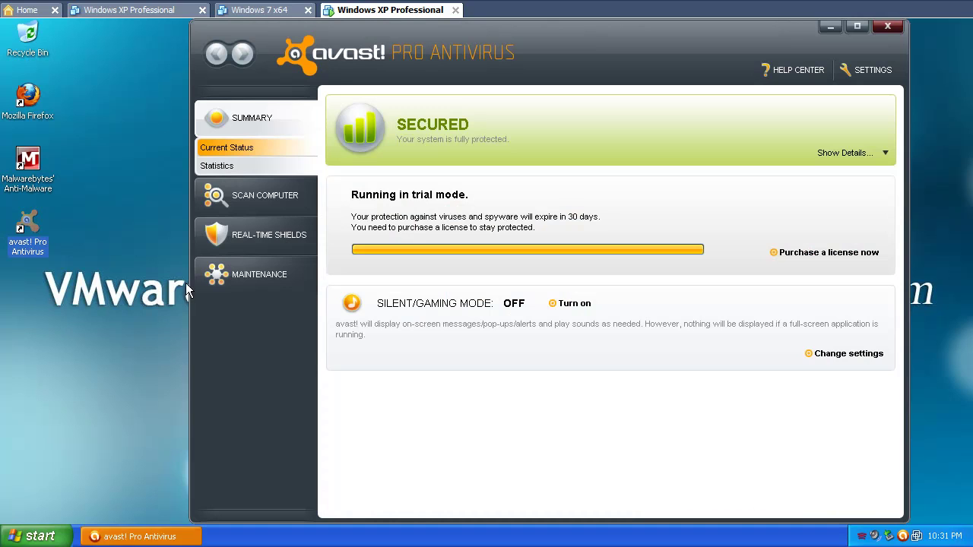
left_click(239, 235)
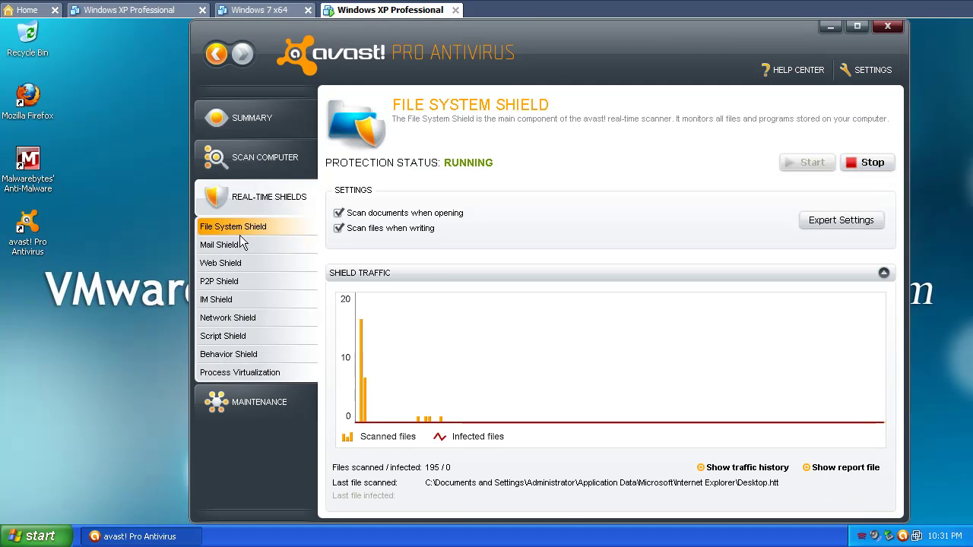
left_click(216, 377)
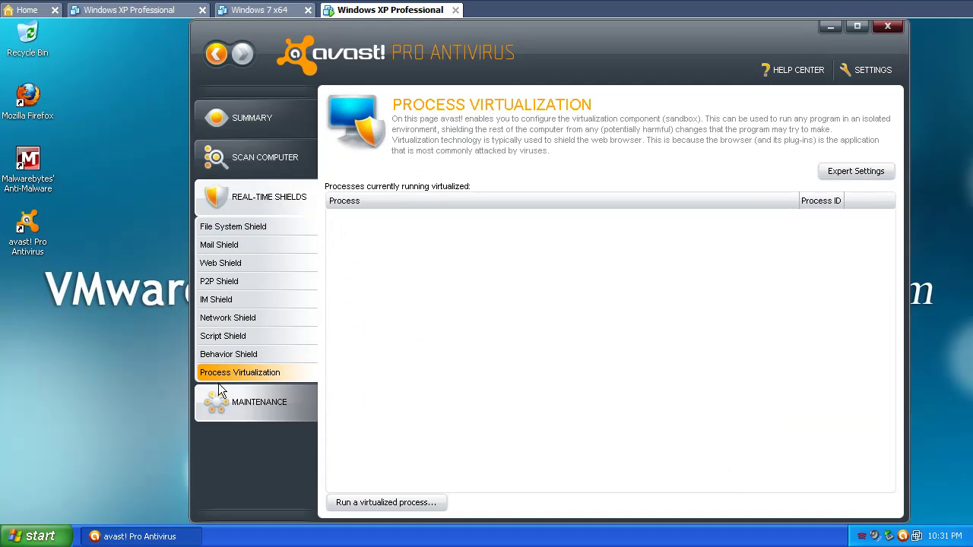
left_click(364, 505)
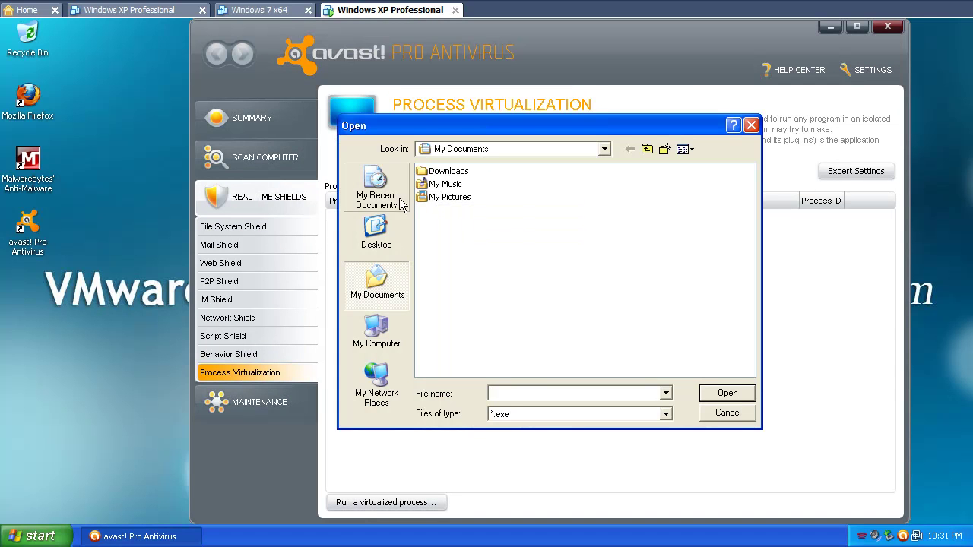
left_click(726, 413)
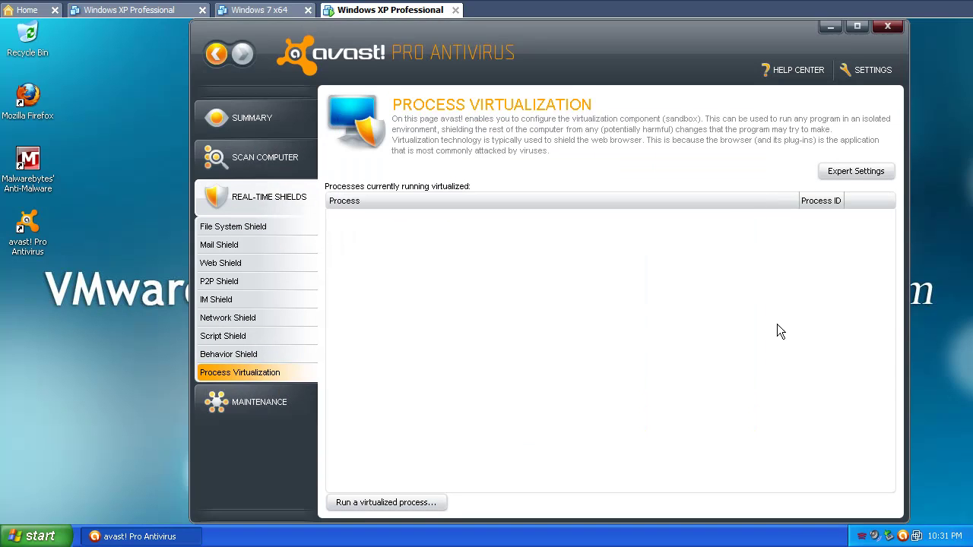
Enable 'Show borders' around virtualized application windows in Expert Settings, then minimize avast
left_click(830, 177)
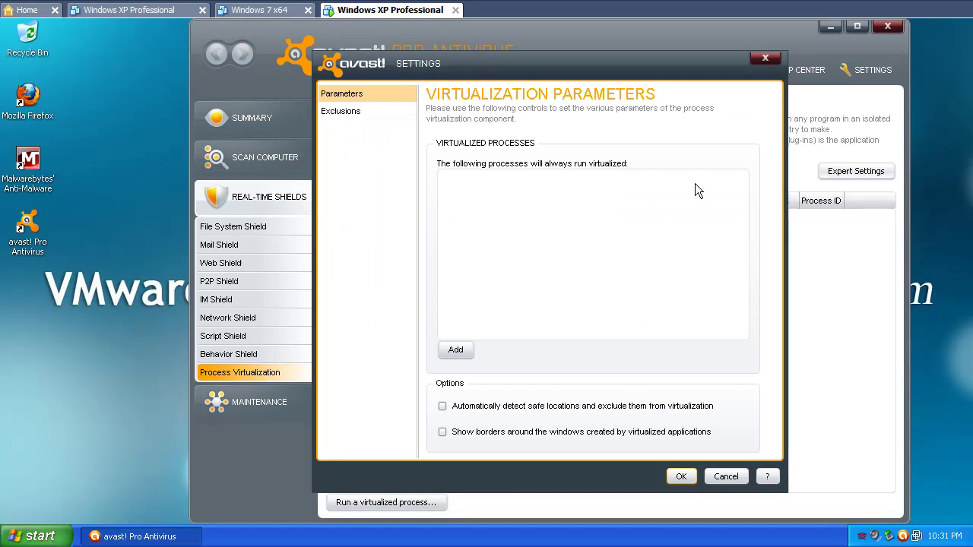
left_click(457, 350)
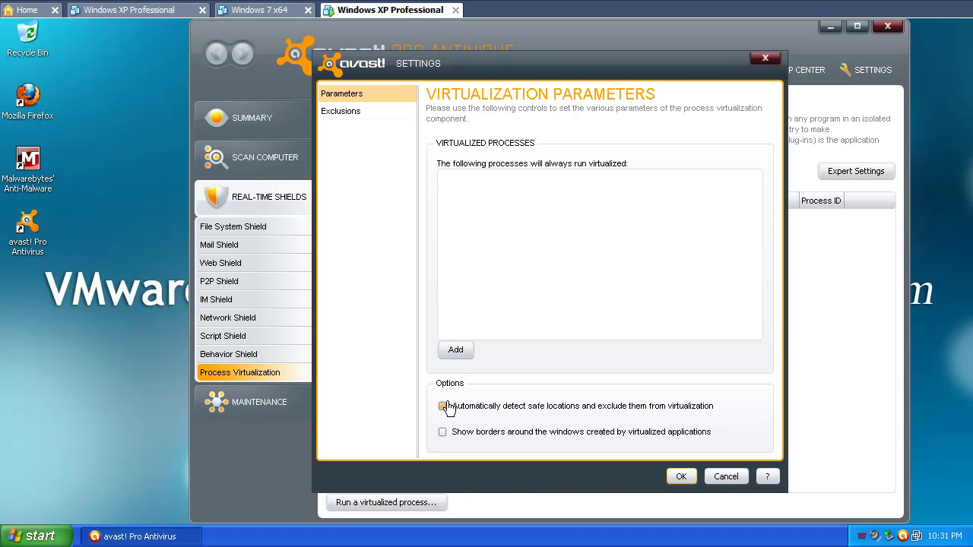
left_click(443, 432)
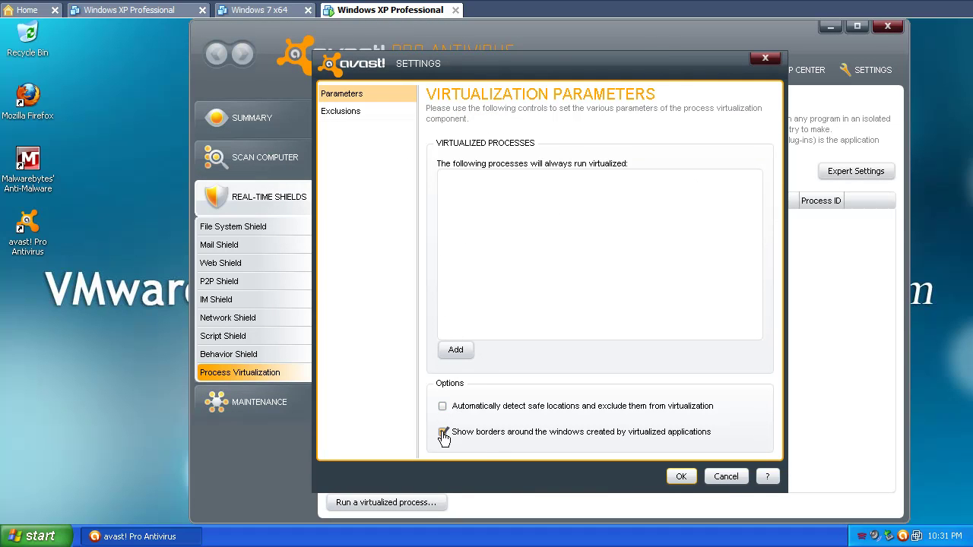
left_click(681, 476)
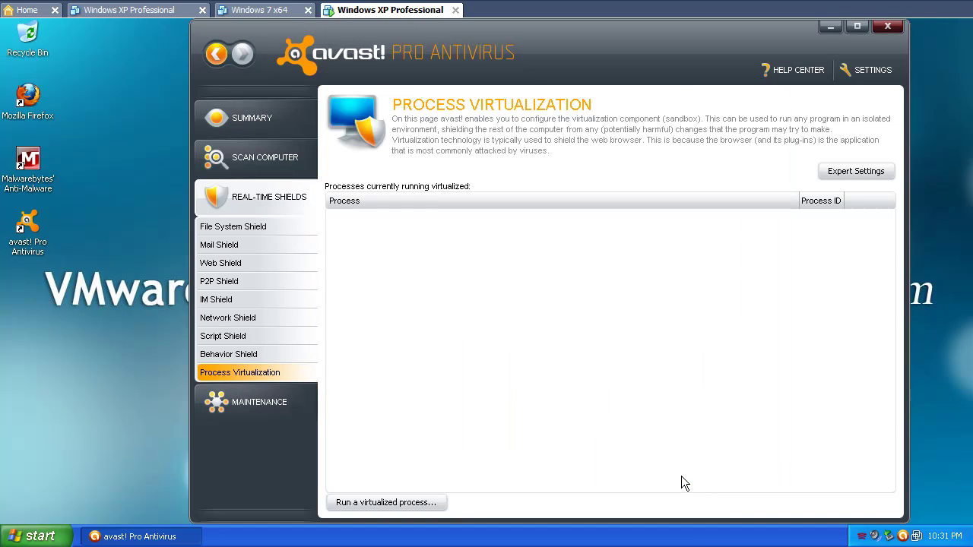
left_click(831, 26)
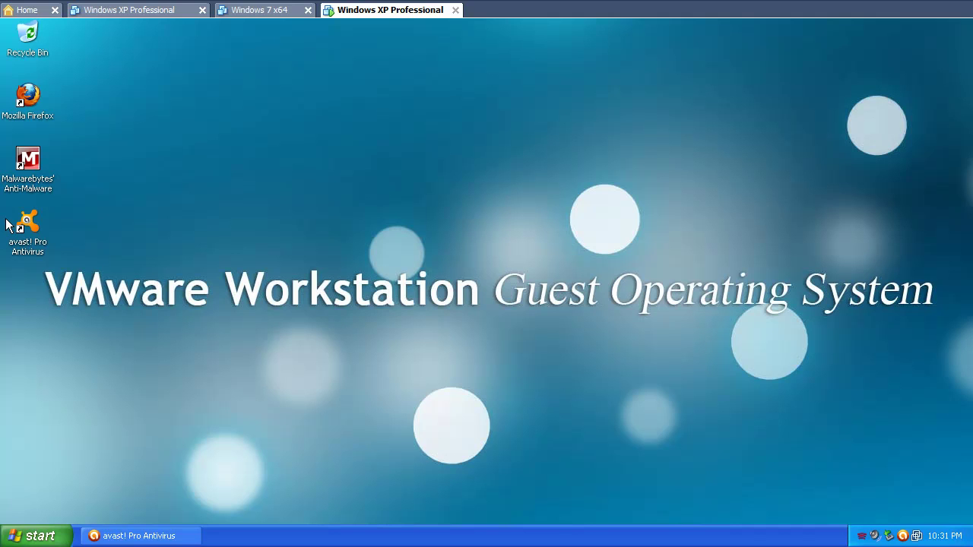
Set Internet Explorer in All Programs to always run in the avast sandbox
left_click(34, 536)
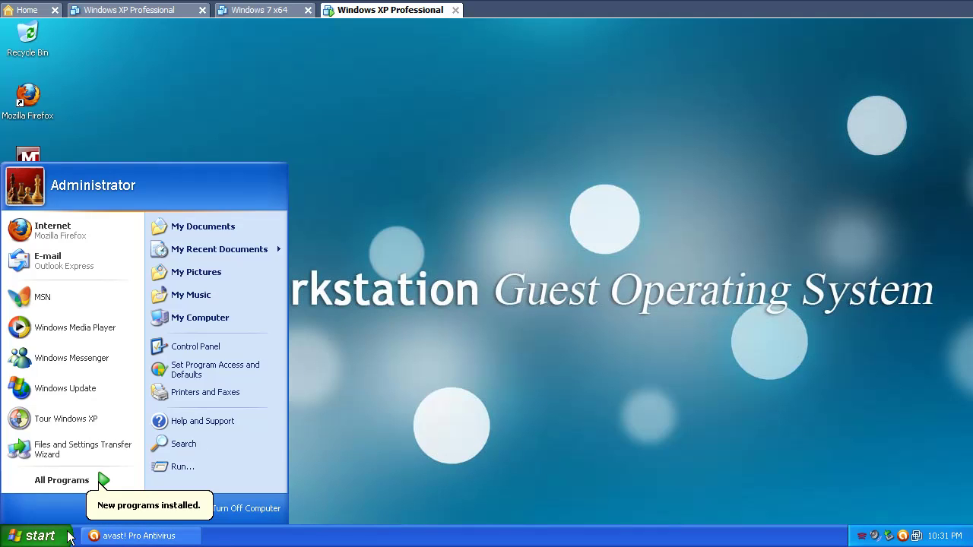
left_click(67, 485)
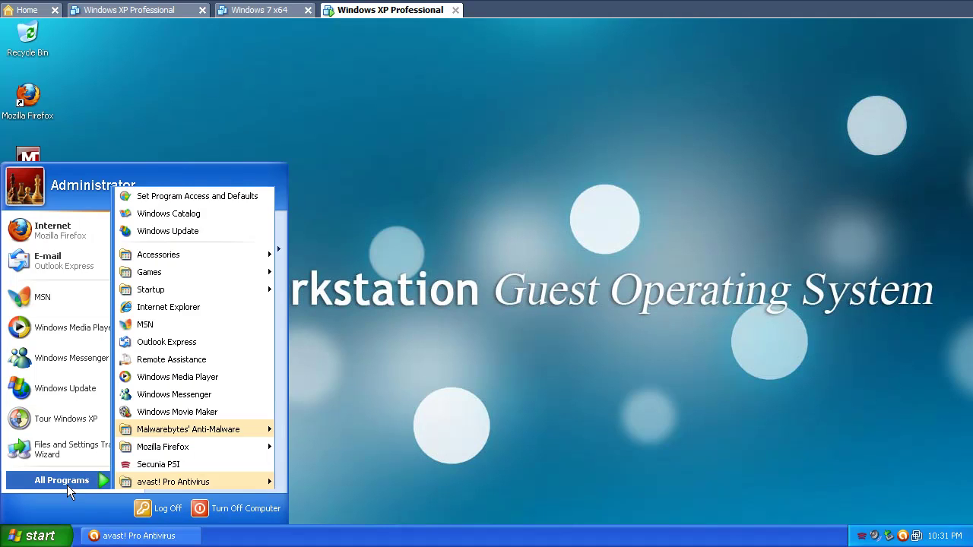
right_click(149, 308)
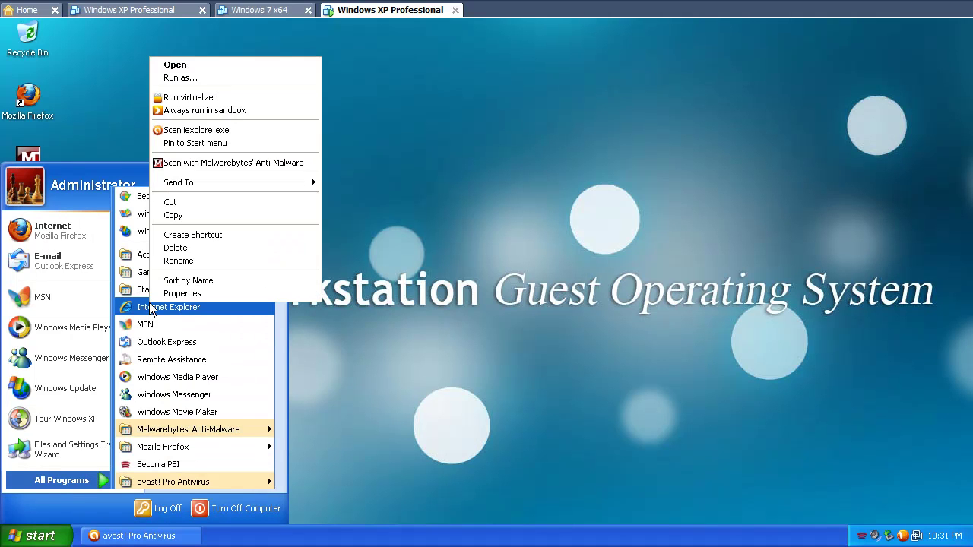
left_click(231, 110)
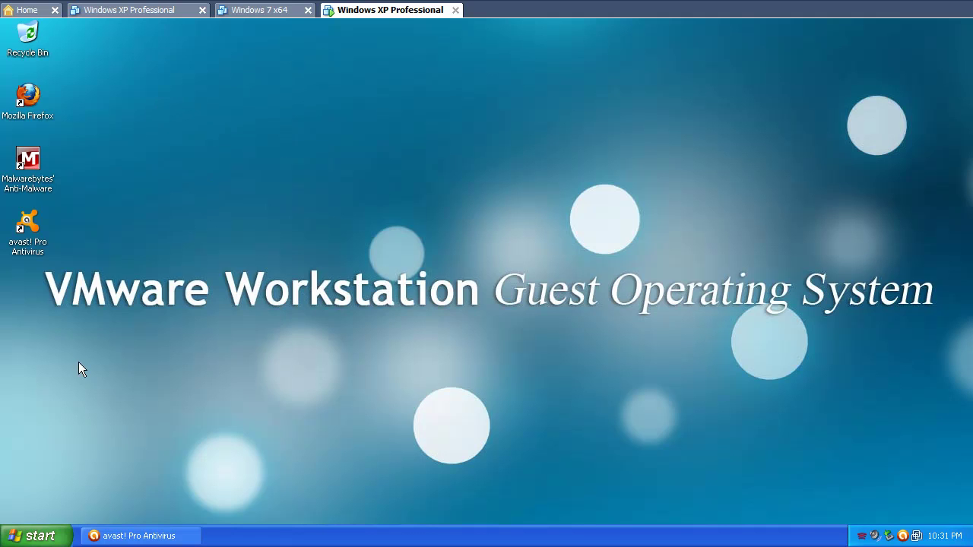
left_click(34, 536)
mouse_move(68, 481)
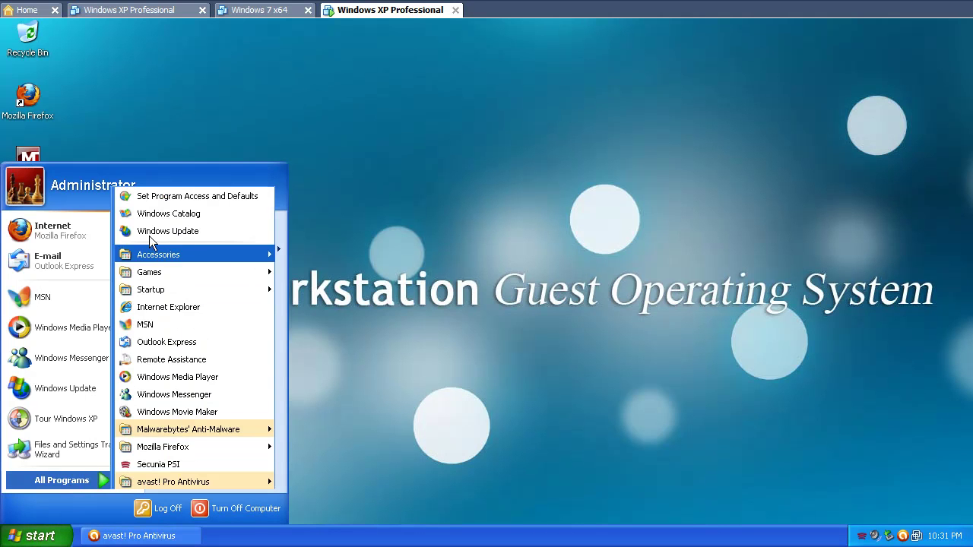
left_click(161, 307)
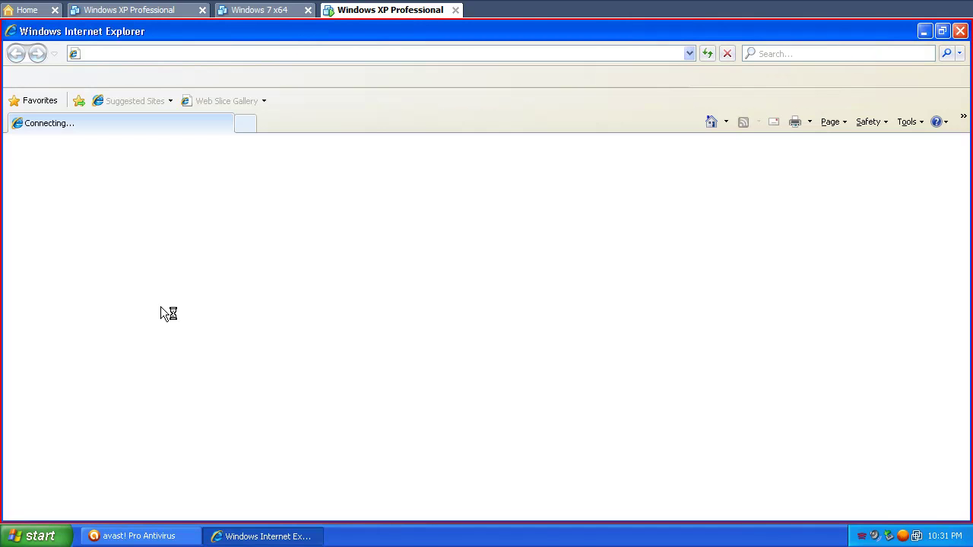
left_click(220, 55)
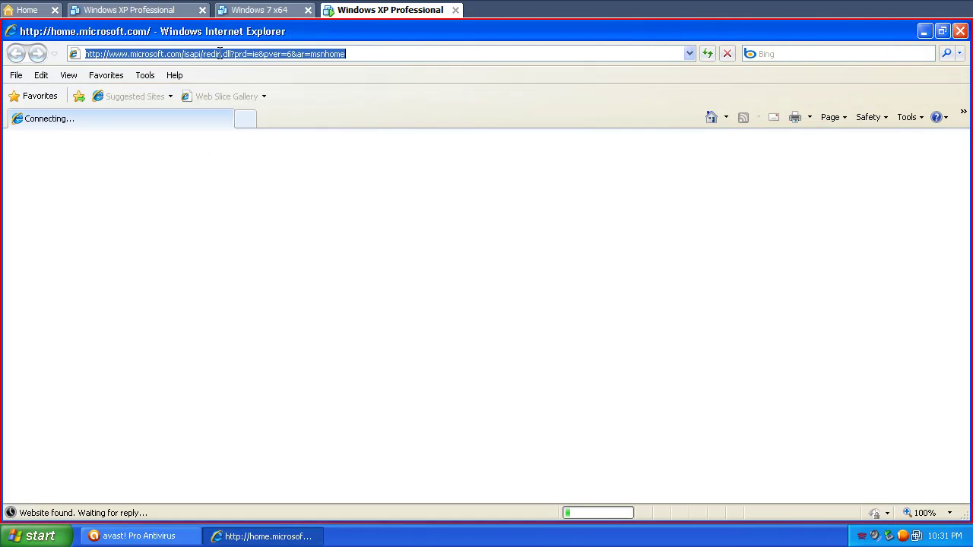
type("www.")
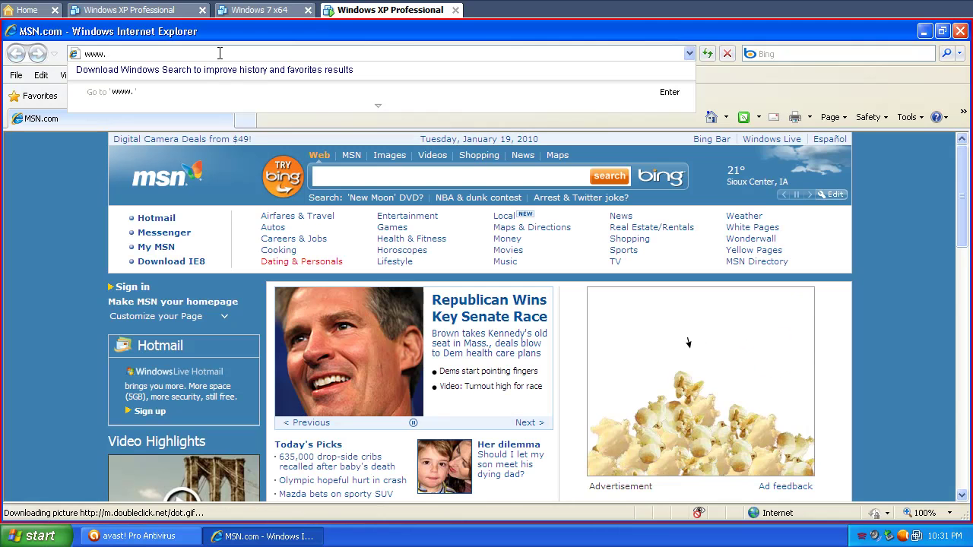
type("m")
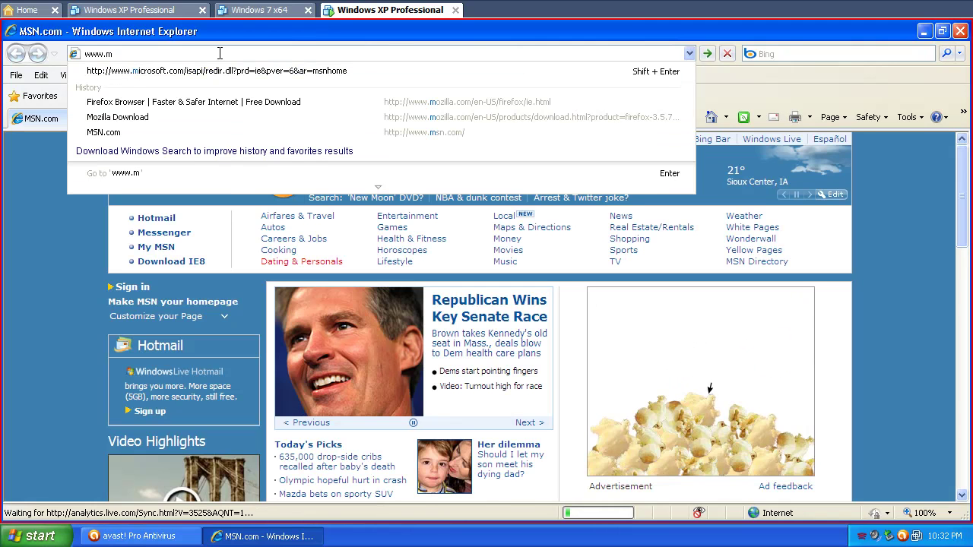
type("alwaredomain")
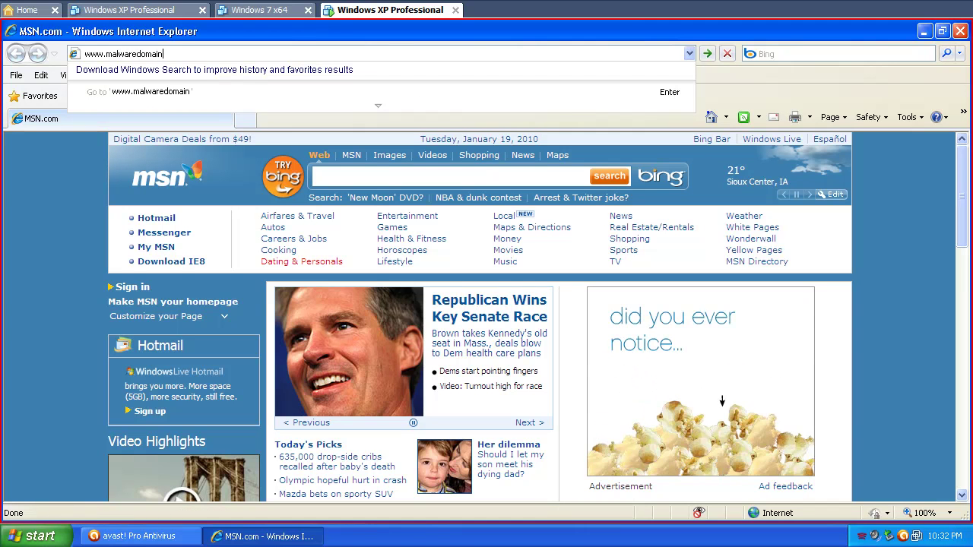
type(".")
key("BackSpace")
type("l")
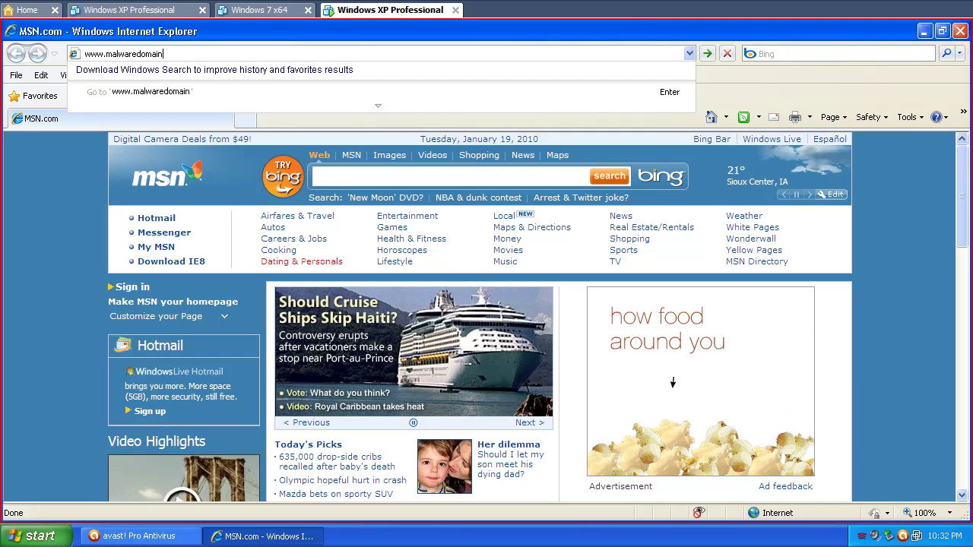
type("ist.")
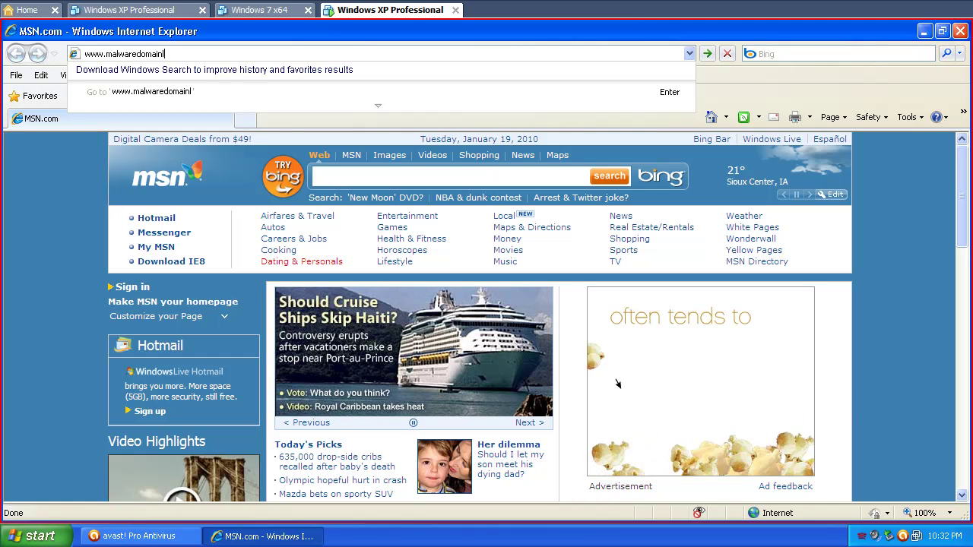
type("com")
key("Return")
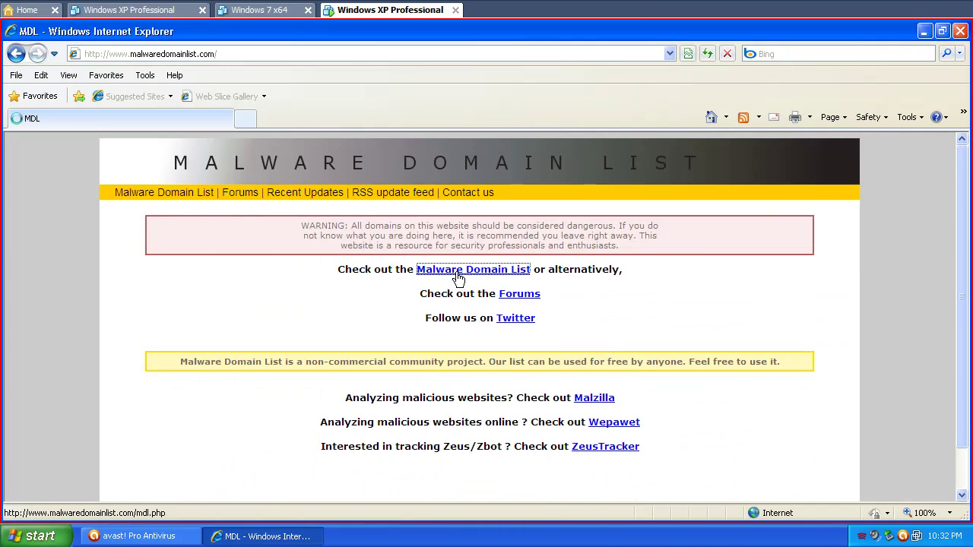
Open the full malware domain list and copy the first domain, google-counter.org/load.php?a=a&e=4
left_click(459, 276)
scroll(346, 435, "down", 3)
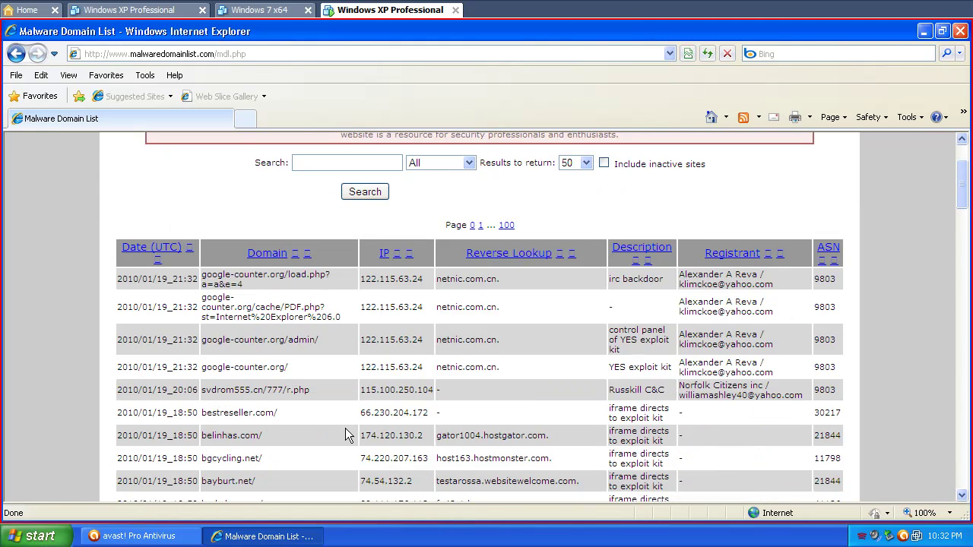
left_click_drag(261, 287, 213, 277)
key("ctrl+c")
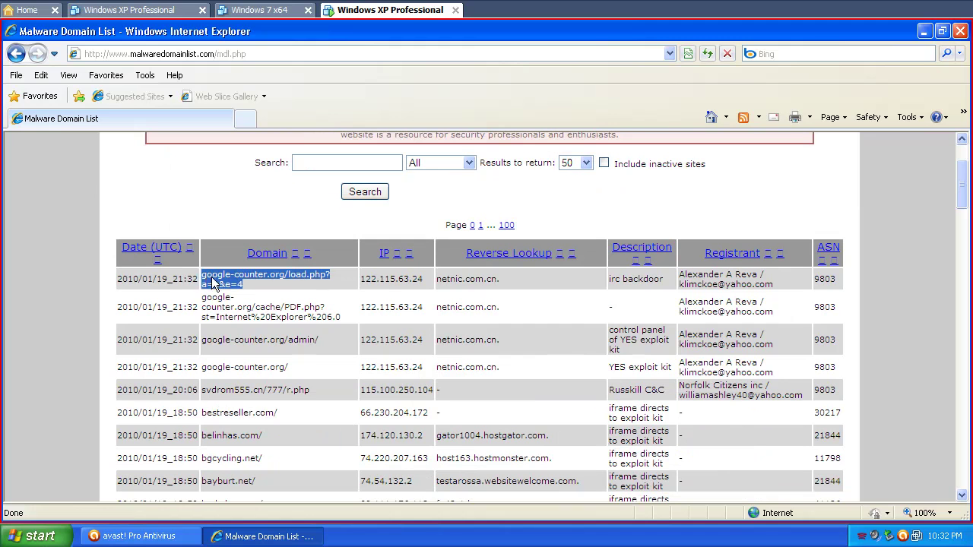
right_click(208, 279)
left_click(248, 302)
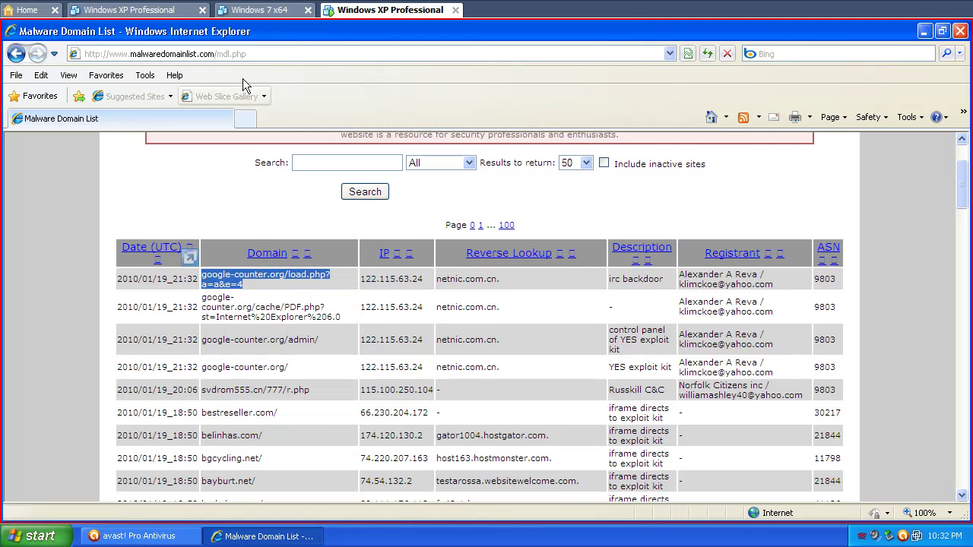
Load the copied URL, which is blocked as unsafe, then return to the list
left_click(248, 54)
right_click(248, 54)
left_click(277, 110)
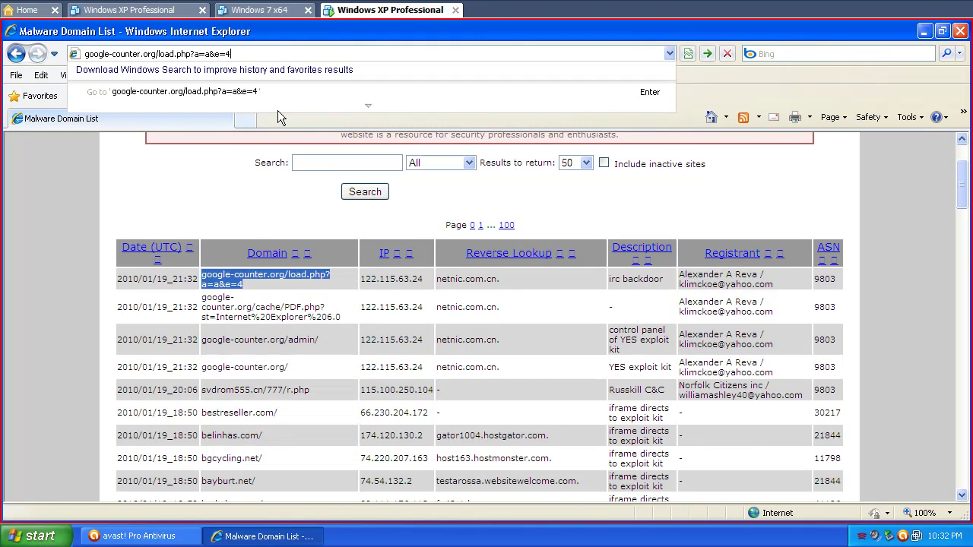
key("Return")
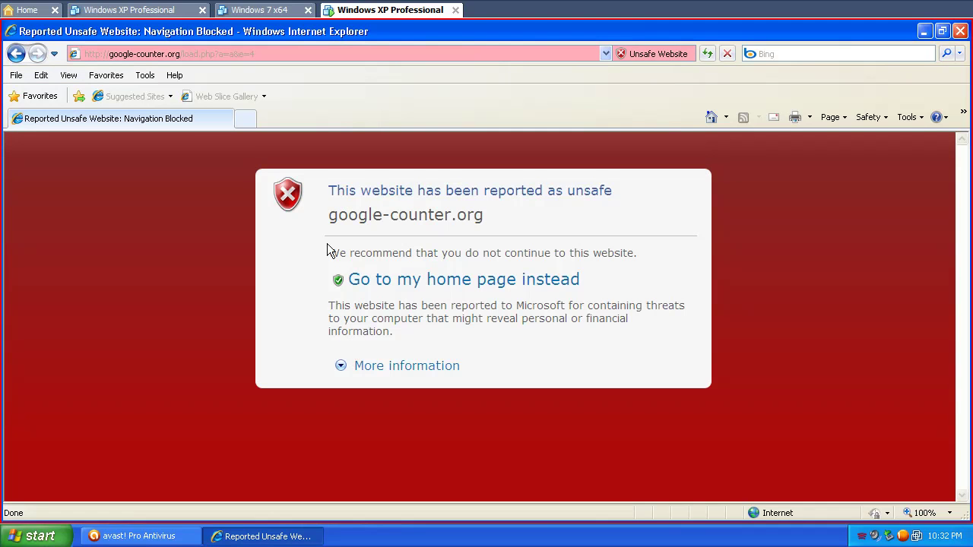
left_click(17, 55)
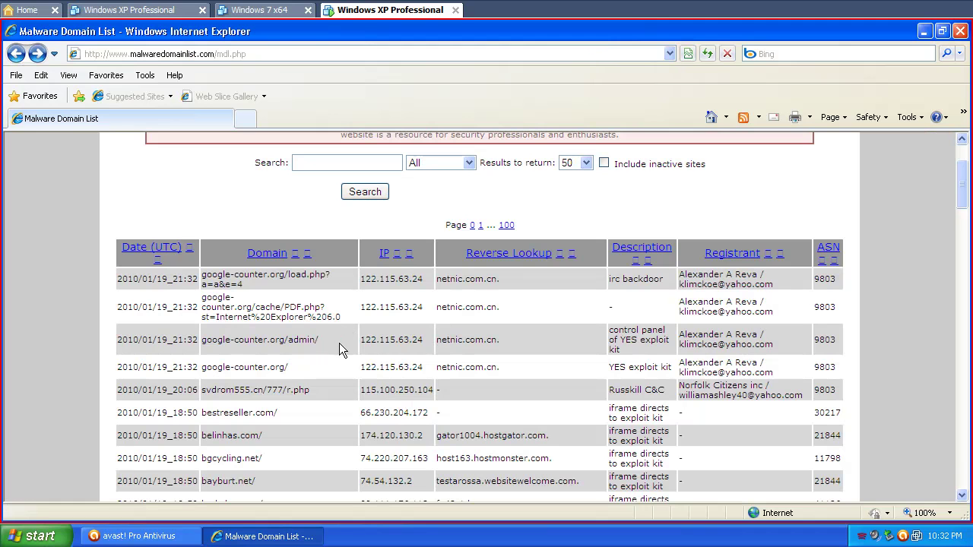
Visit bestreseller.com/ from the domain table, then return to the list
left_click_drag(298, 408, 202, 415)
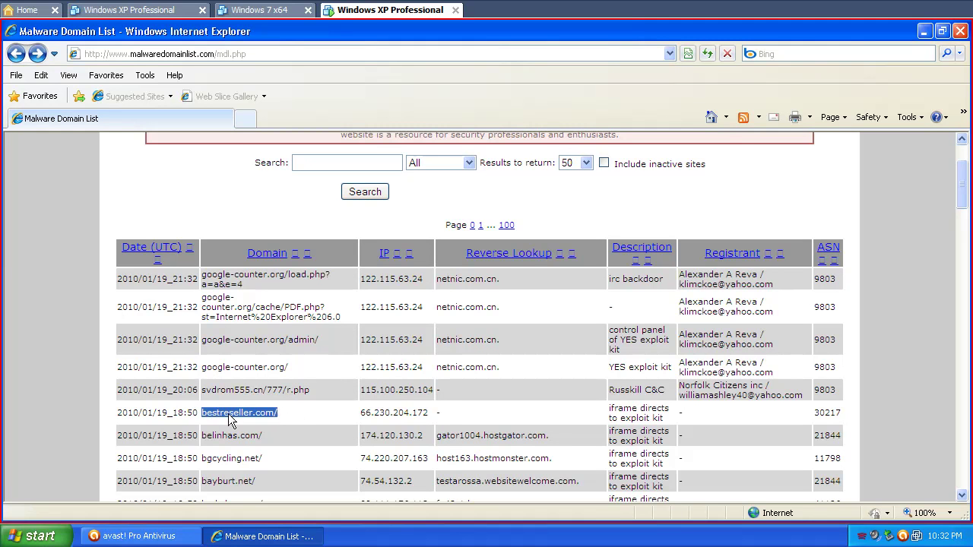
right_click(206, 415)
left_click(237, 257)
left_click(216, 54)
right_click(217, 55)
left_click(235, 105)
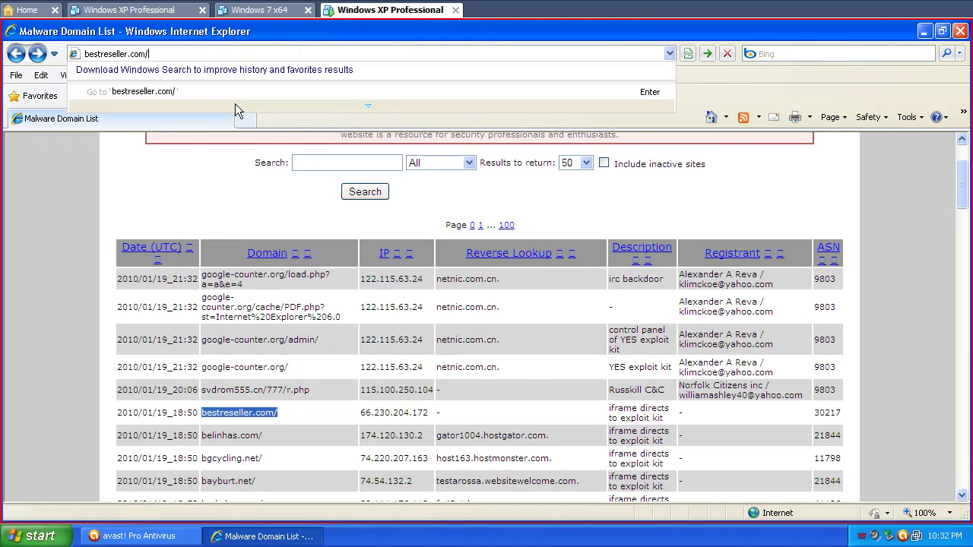
key("Return")
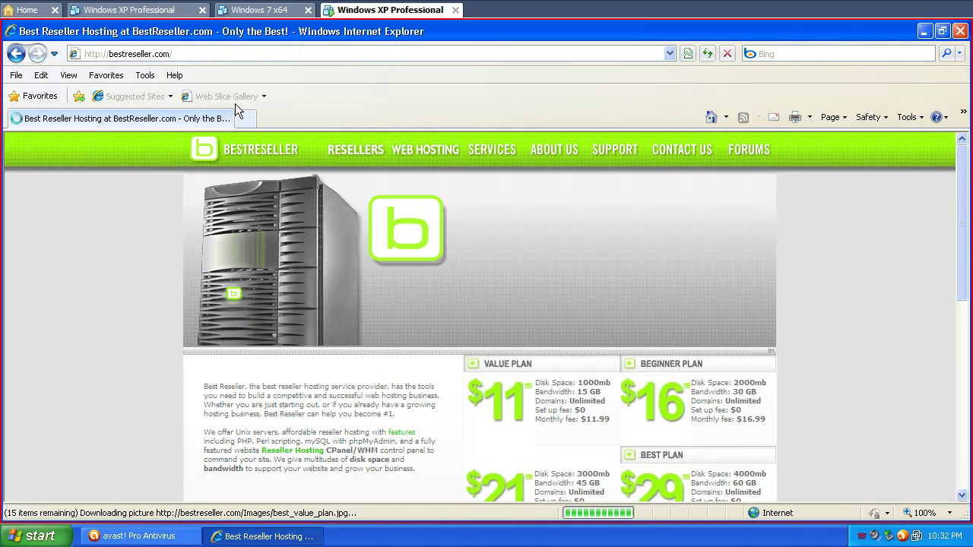
scroll(451, 434, "down", 4)
scroll(451, 434, "up", 4)
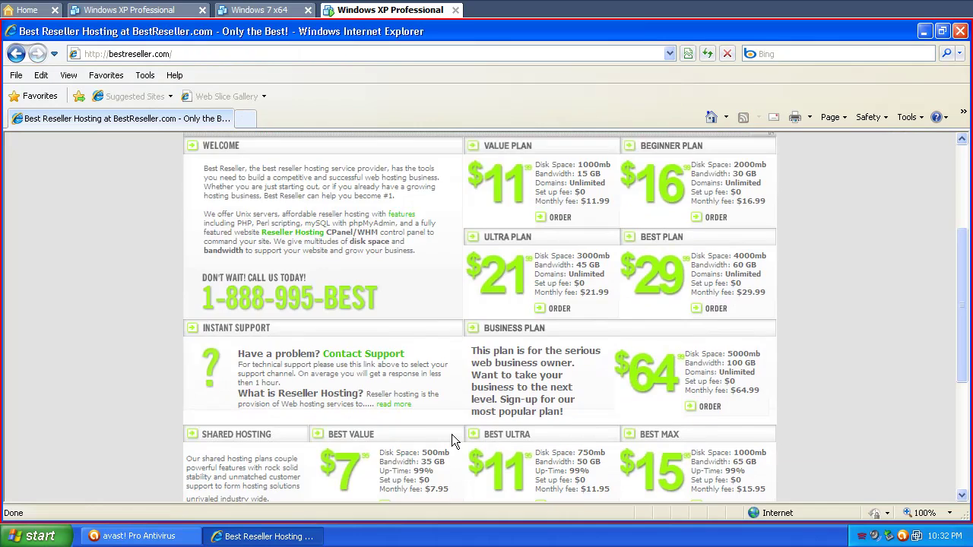
left_click(16, 53)
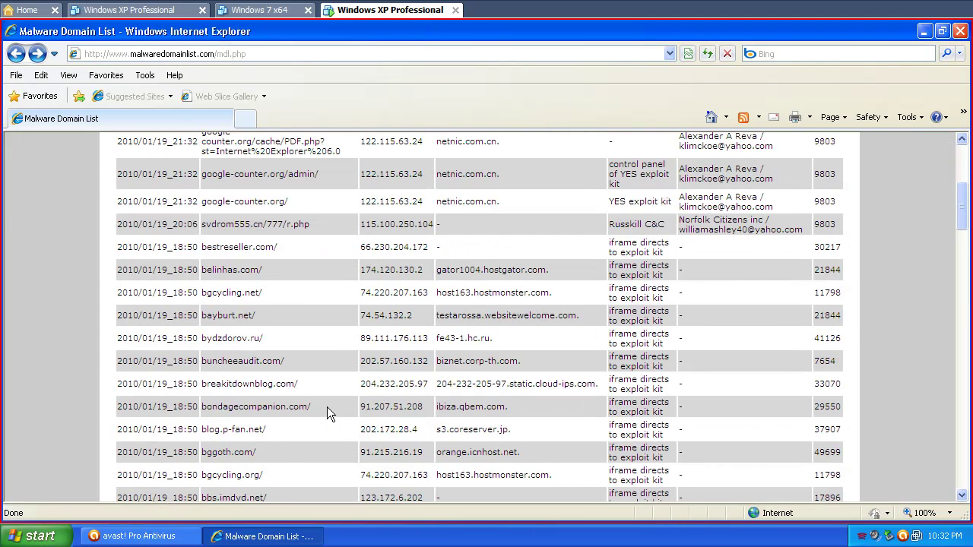
Copy the bbs.imdvd.net/ domain from the table for the address bar
left_click_drag(327, 407, 203, 407)
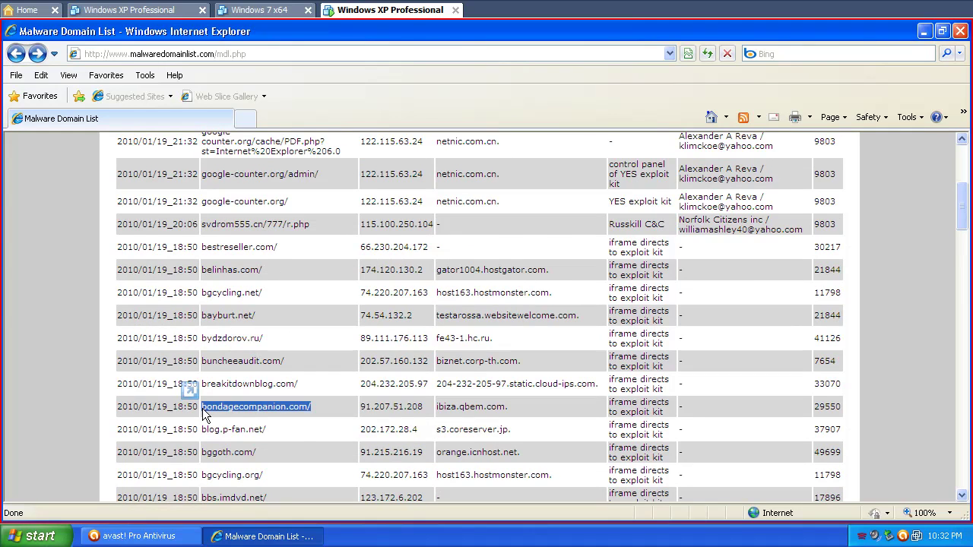
left_click(300, 434)
scroll(289, 434, "down", 1)
left_click_drag(281, 442, 202, 442)
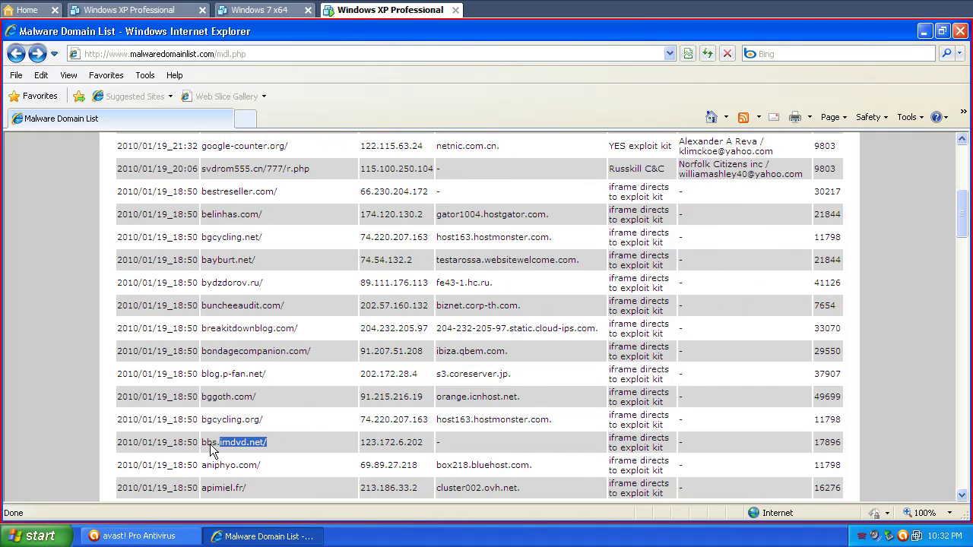
right_click(216, 441)
left_click(246, 282)
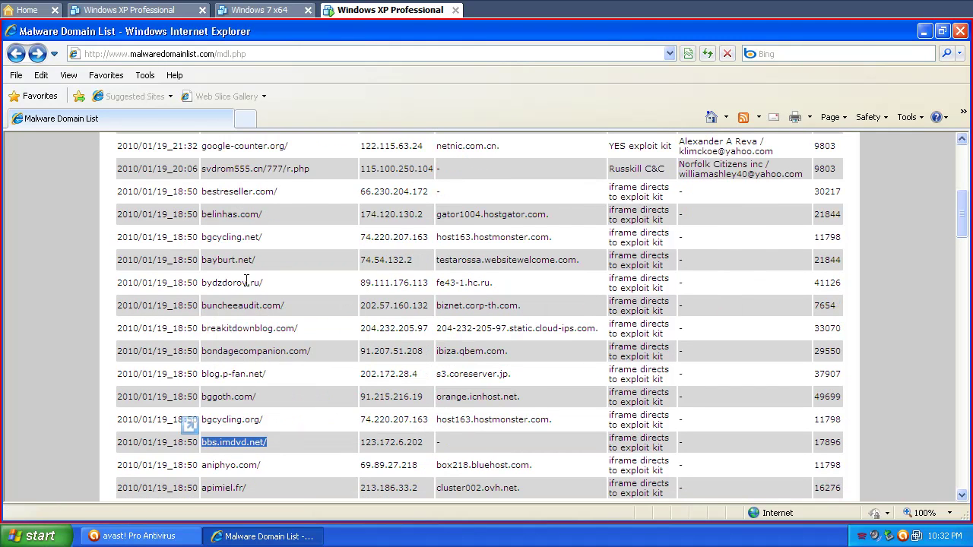
left_click(231, 59)
right_click(231, 56)
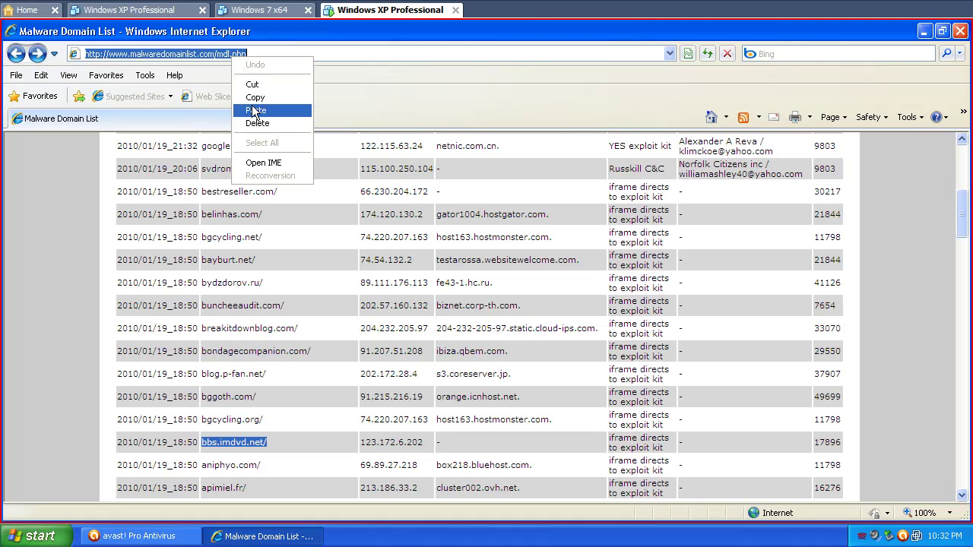
Load bbs.imdvd.net/, blocked by avast as malware, and return to the domain list
left_click(251, 105)
key("Return")
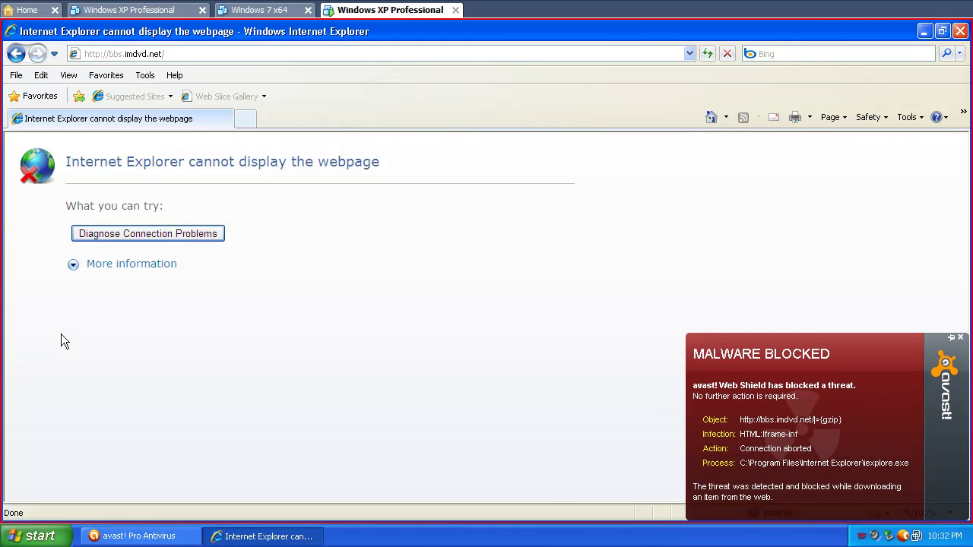
left_click(15, 54)
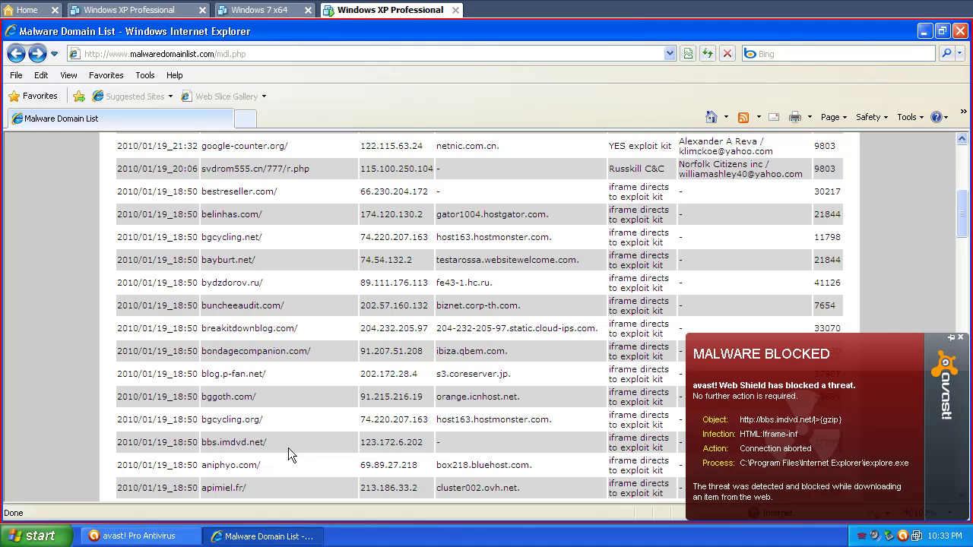
left_click_drag(288, 445, 201, 438)
left_click(293, 447)
Visit defensordelconsumidor.org/ from the table, then return and scroll to the list's bottom
scroll(292, 447, "down", 3)
scroll(293, 447, "down", 6)
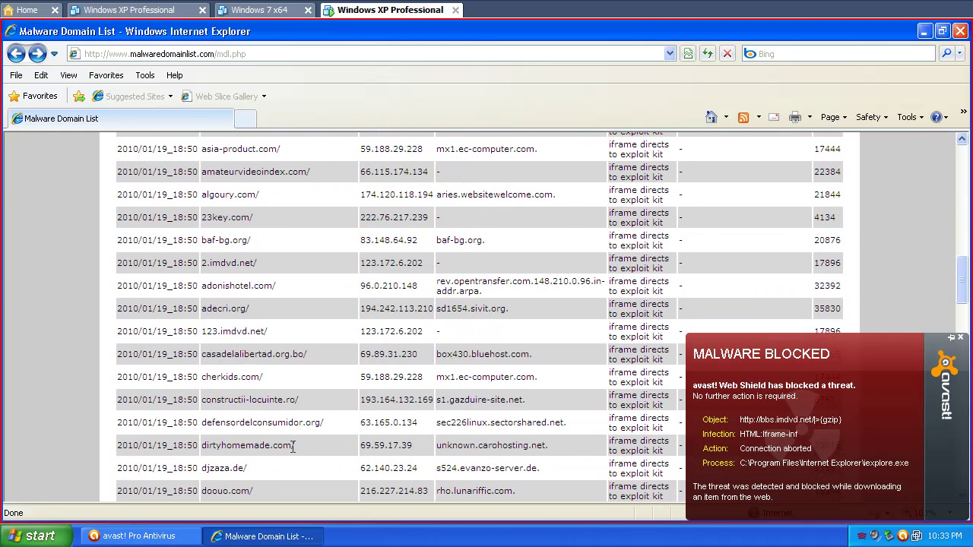
left_click_drag(324, 427, 200, 426)
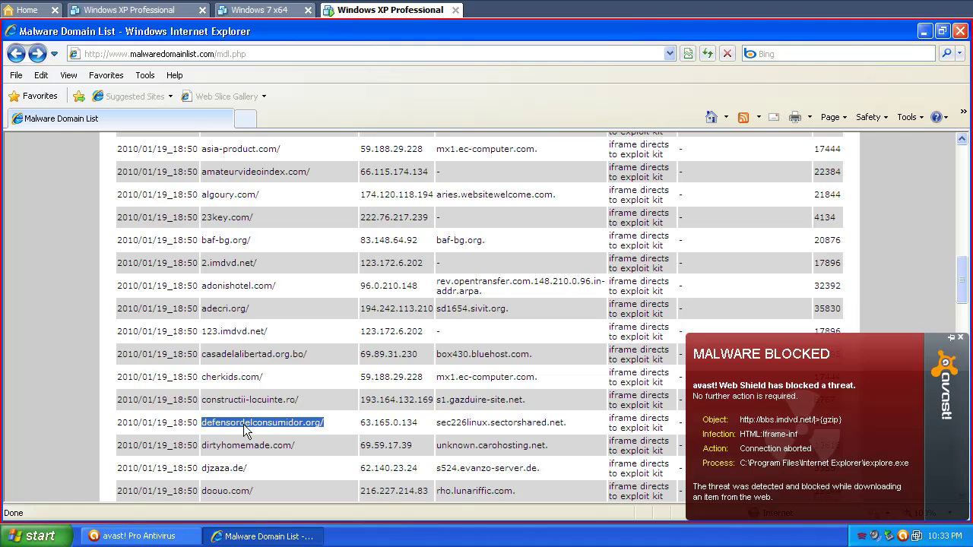
right_click(211, 422)
left_click(244, 264)
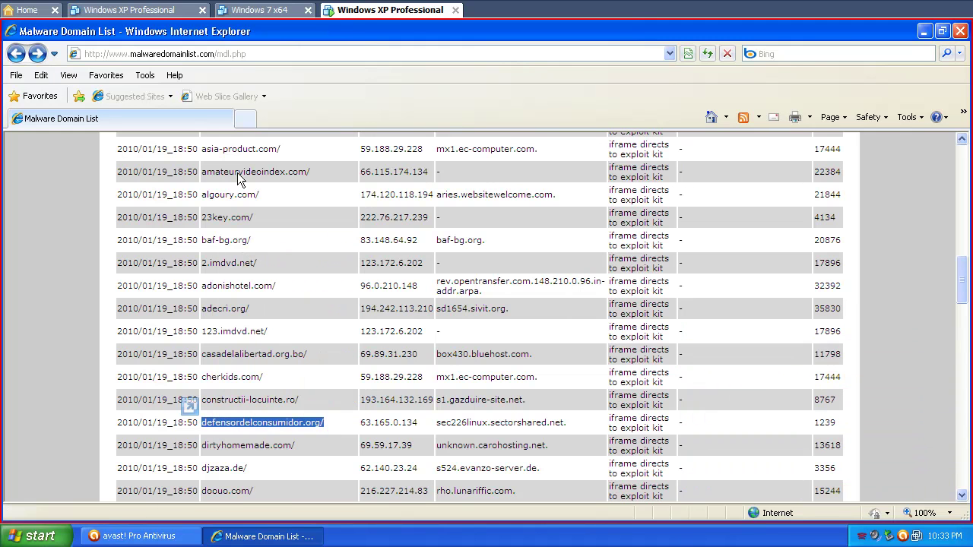
right_click(218, 61)
left_click(245, 108)
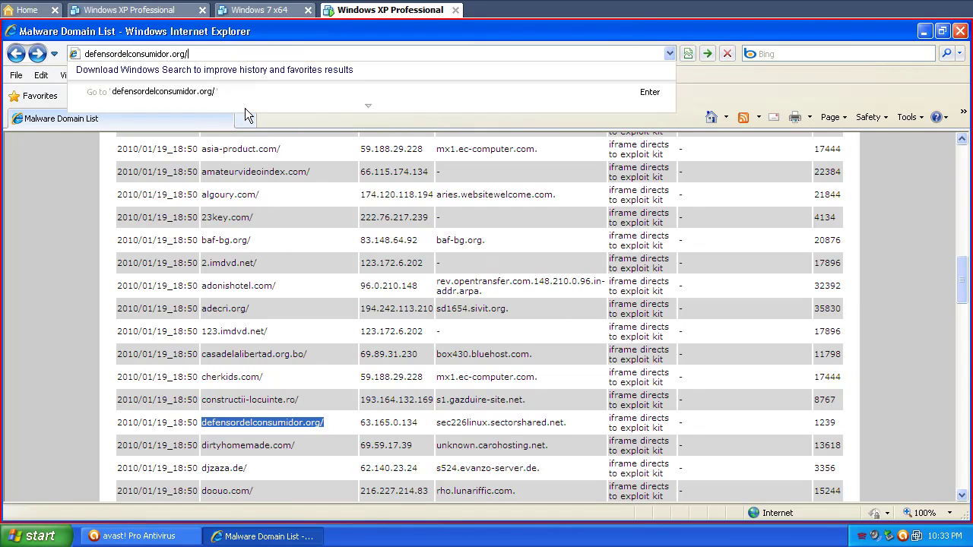
key("Return")
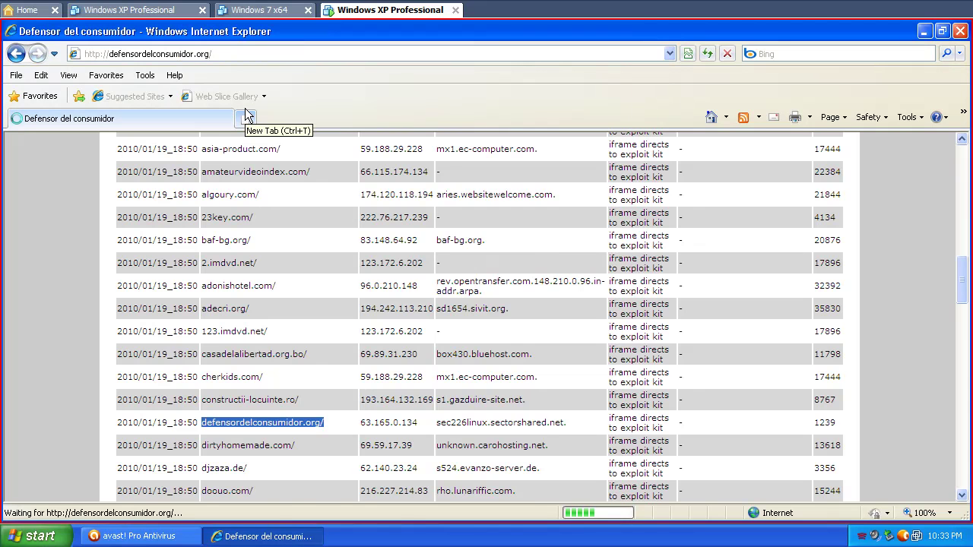
scroll(315, 289, "down", 3)
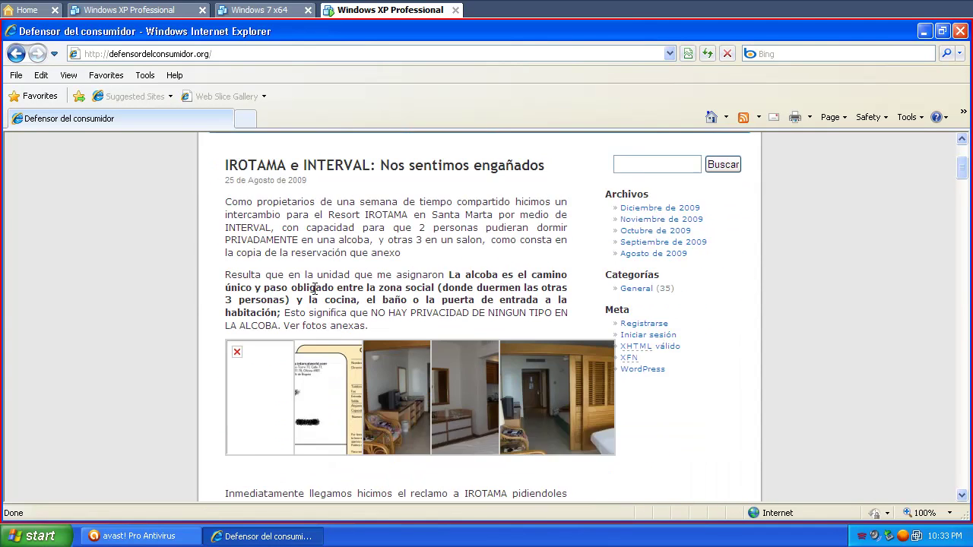
scroll(317, 295, "down", 7)
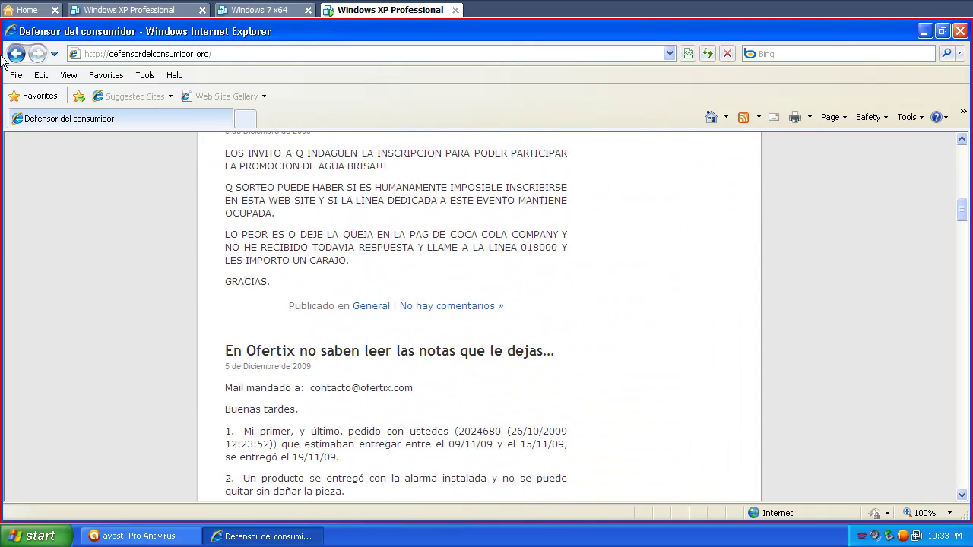
left_click(13, 49)
scroll(465, 480, "down", 5)
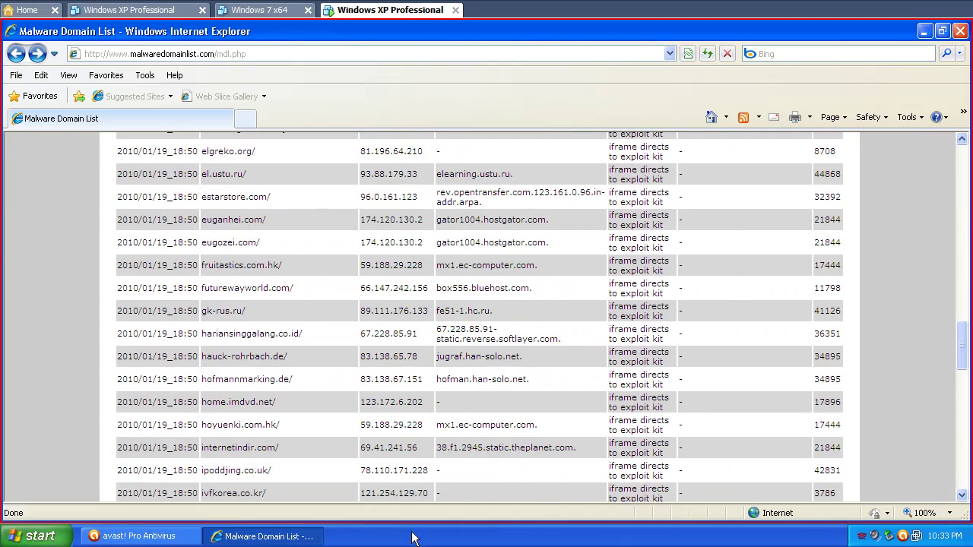
scroll(466, 482, "down", 3)
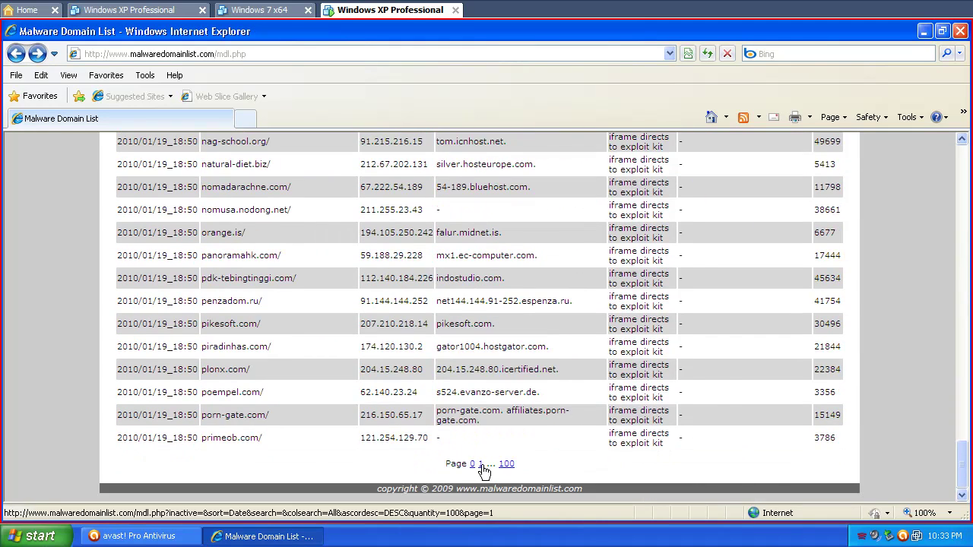
Load the domain list's next page and copy the brokeouts.cn/upd/setup01.exe link
left_click(481, 463)
scroll(446, 422, "down", 8)
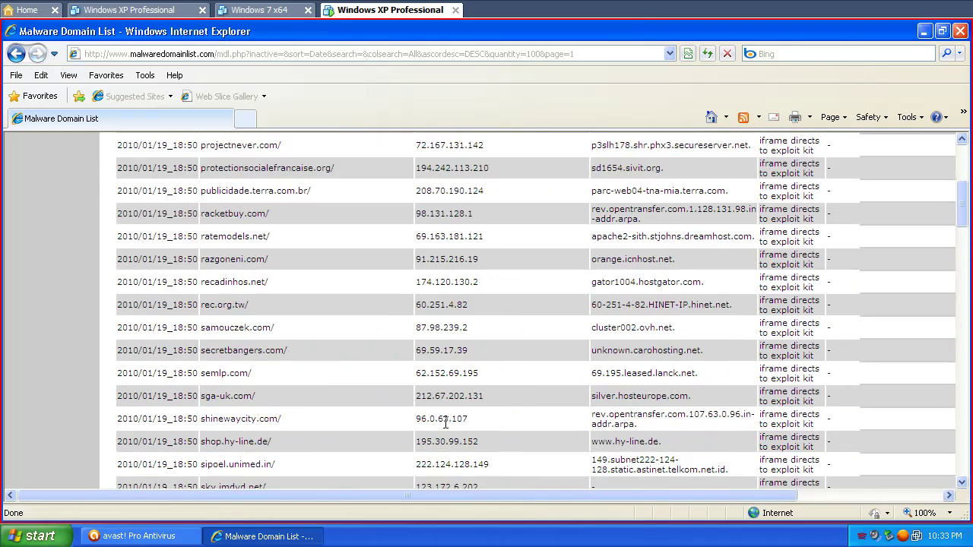
scroll(445, 430, "down", 6)
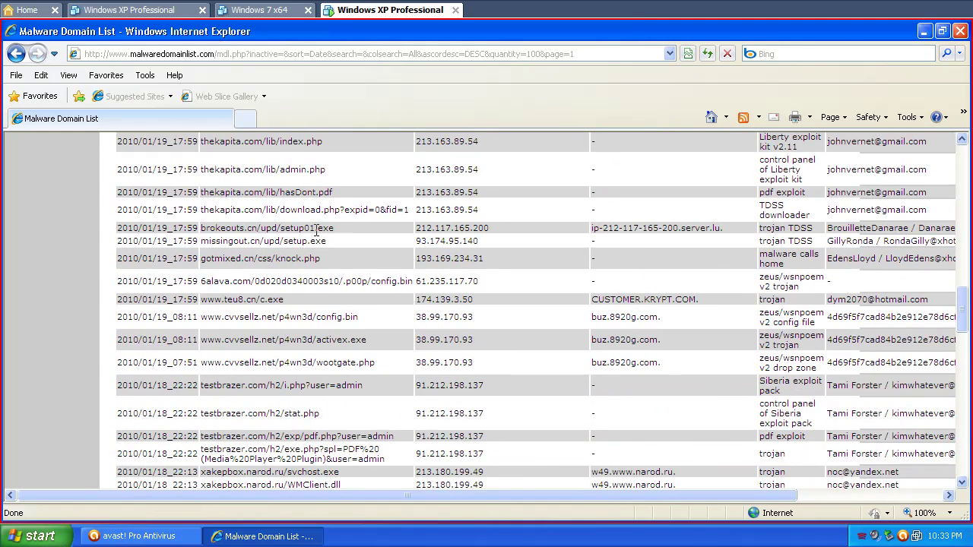
left_click_drag(317, 231, 202, 229)
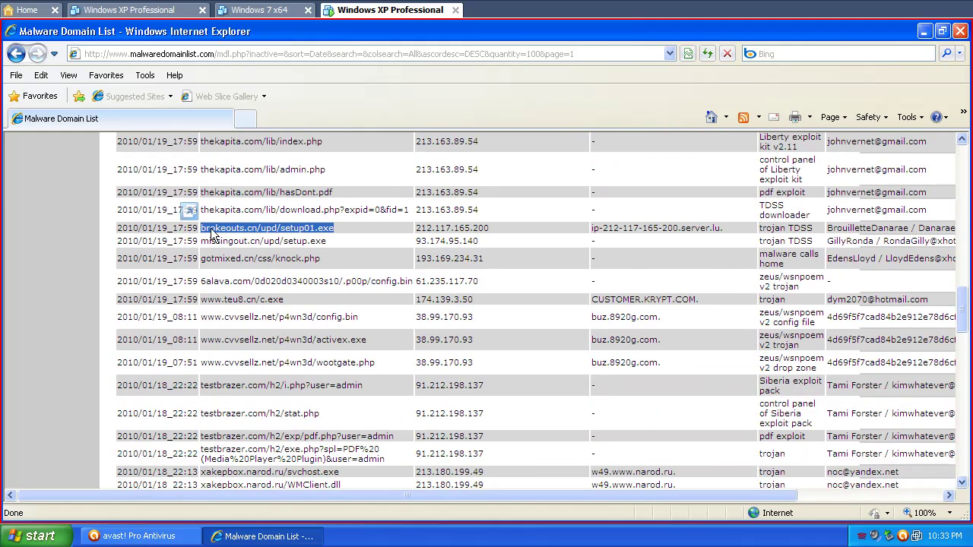
right_click(212, 234)
left_click(241, 254)
Download and run setup01.exe, then dismiss the 'not a valid Win32 application' error
left_click(255, 55)
right_click(254, 54)
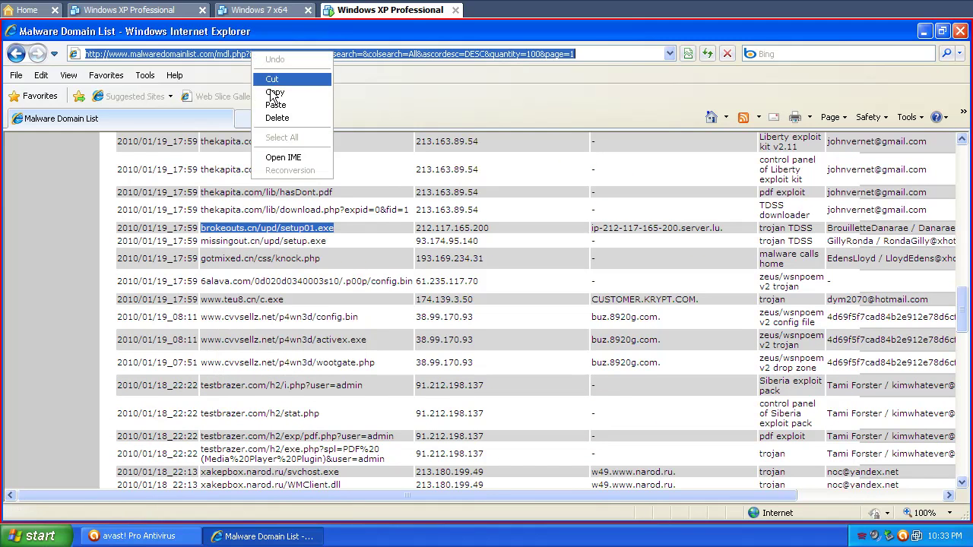
left_click(275, 105)
key("Return")
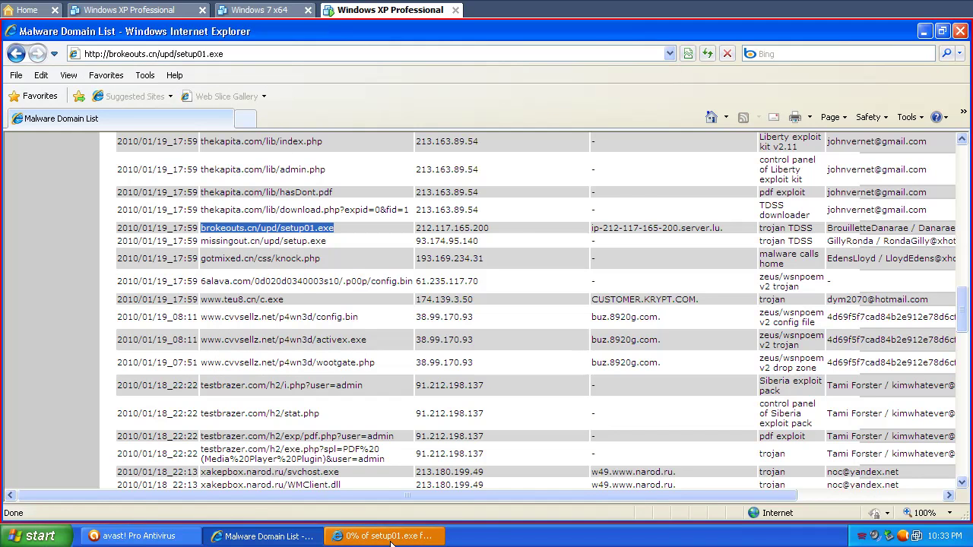
left_click(387, 536)
left_click(456, 289)
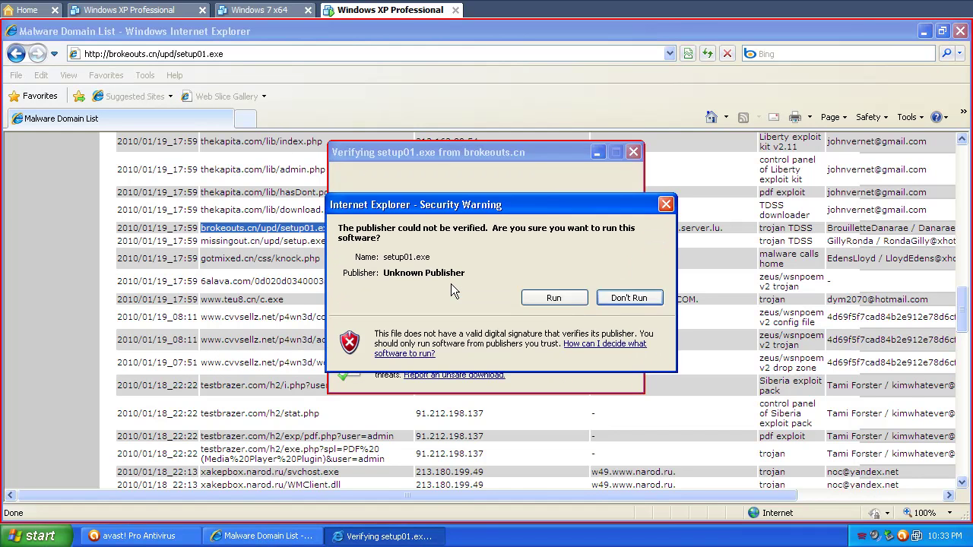
left_click(553, 297)
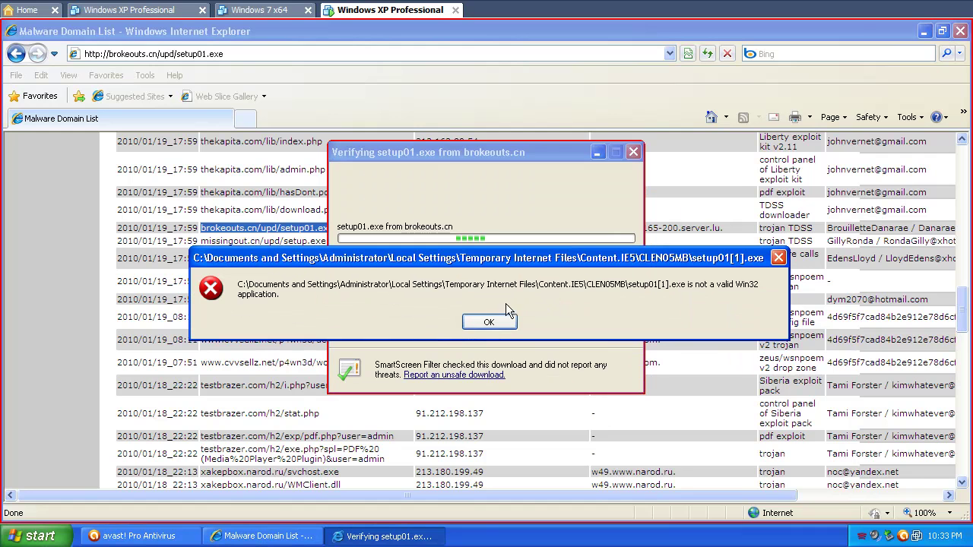
left_click(488, 323)
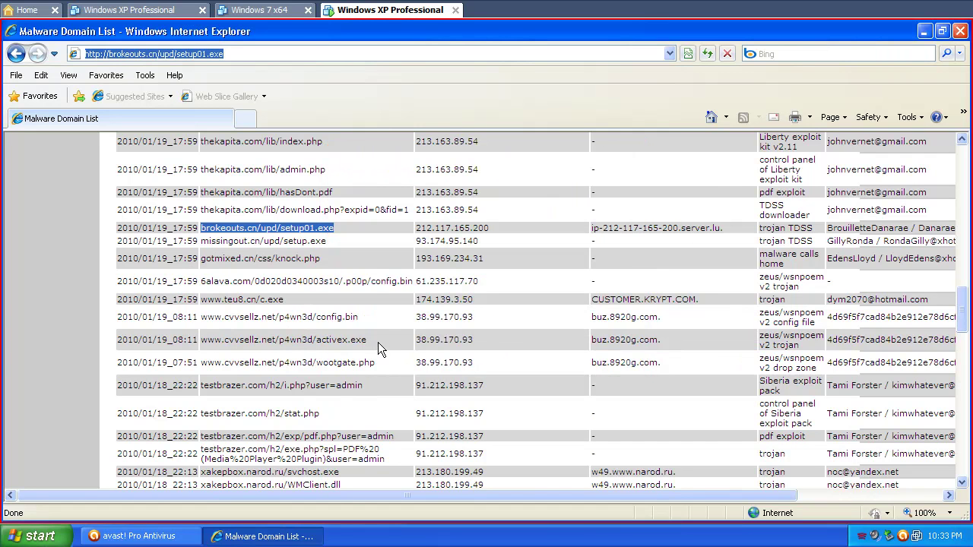
left_click_drag(378, 342, 229, 335)
right_click(209, 342)
left_click(232, 357)
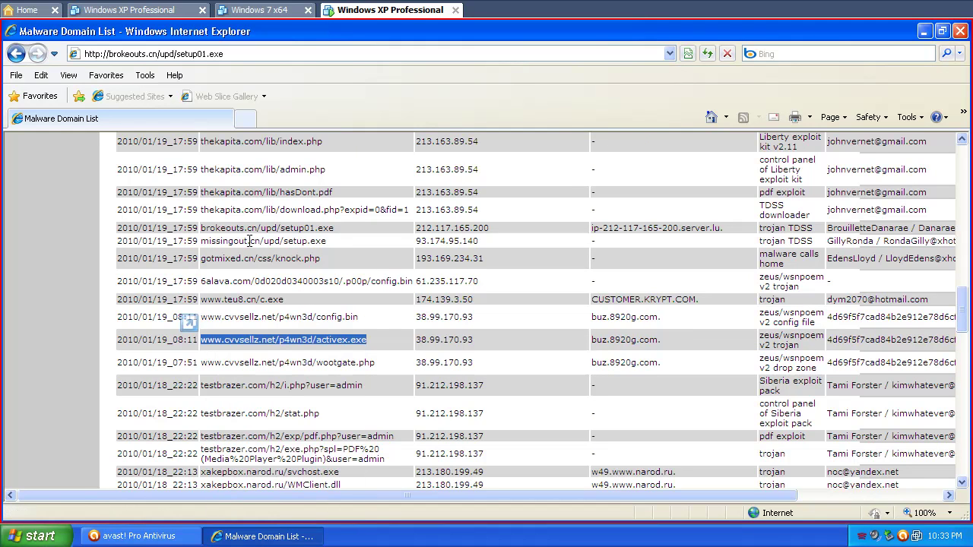
left_click(270, 55)
right_click(272, 55)
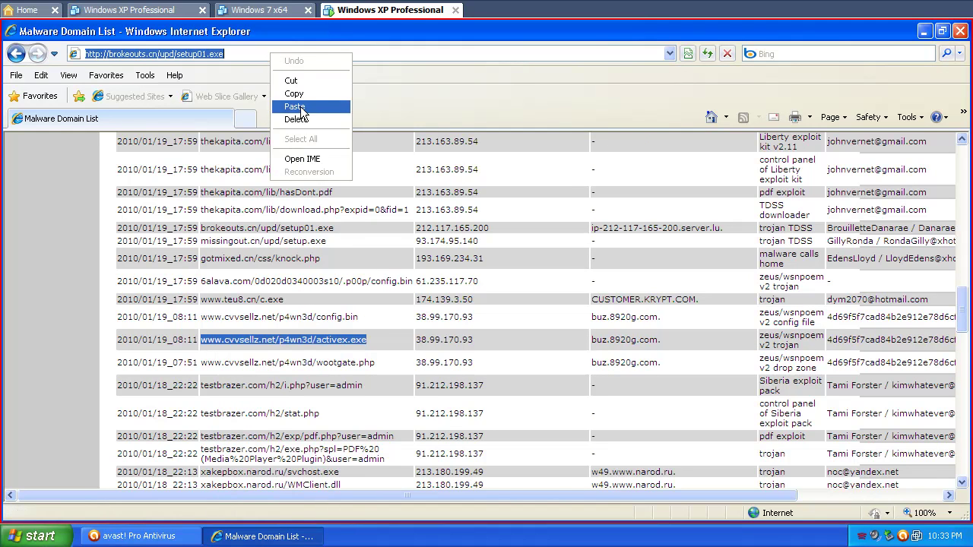
left_click(301, 102)
key("Return")
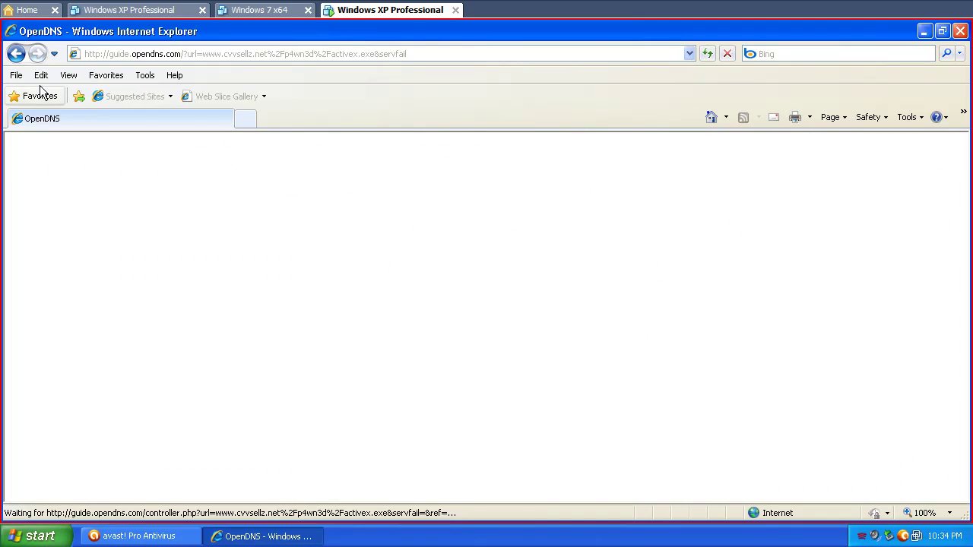
left_click(14, 55)
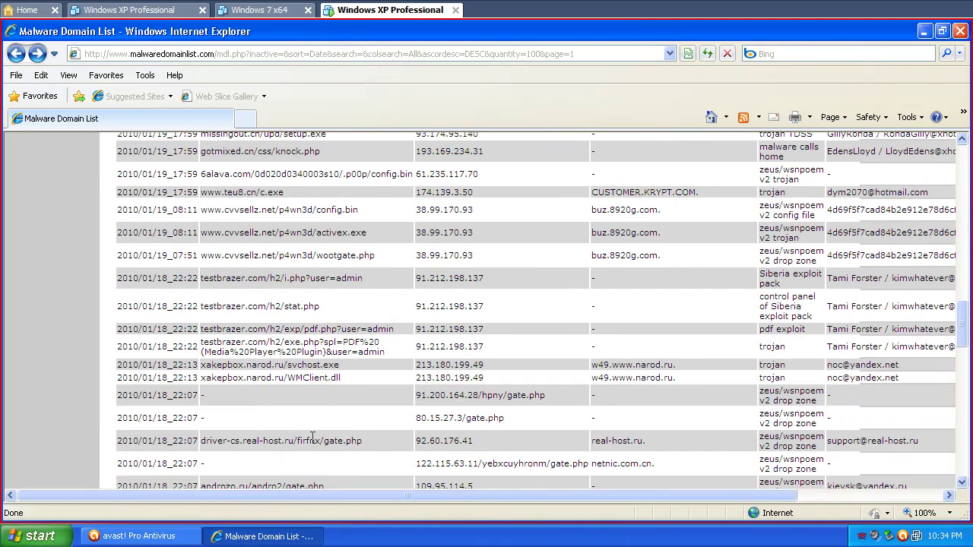
Copy xakepbox.narod.ru/svchost.exe from the table and load it in the address bar
left_click_drag(350, 365, 207, 364)
right_click(207, 364)
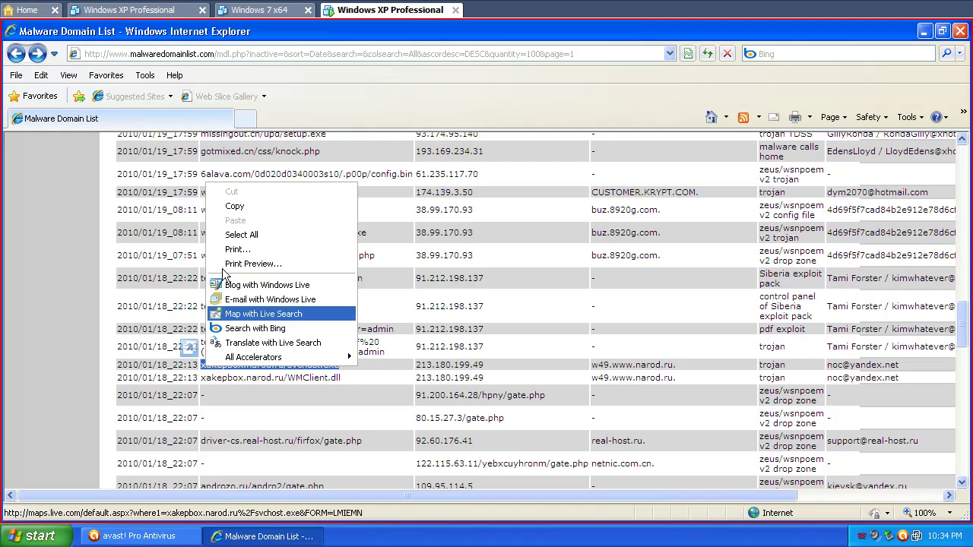
left_click(234, 206)
left_click(196, 53)
right_click(196, 53)
left_click(219, 103)
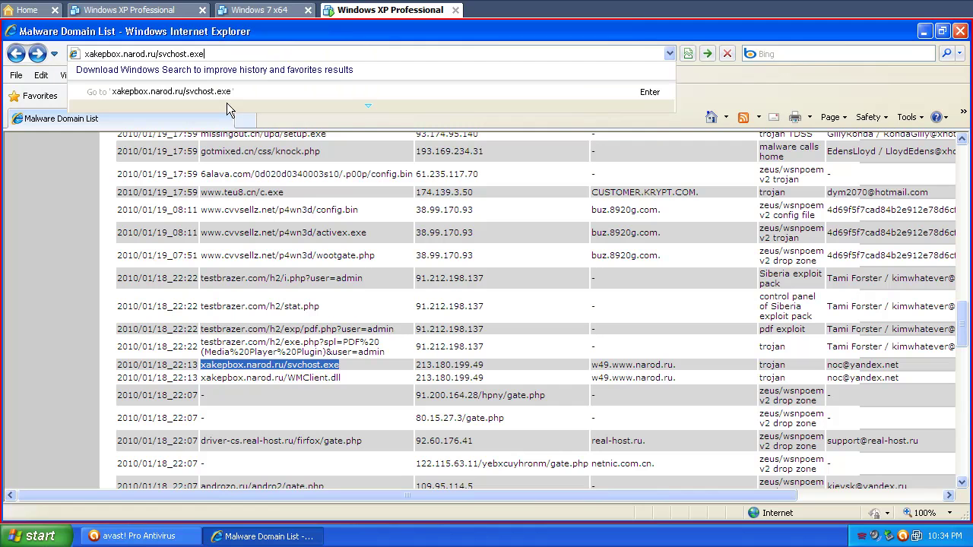
key("Return")
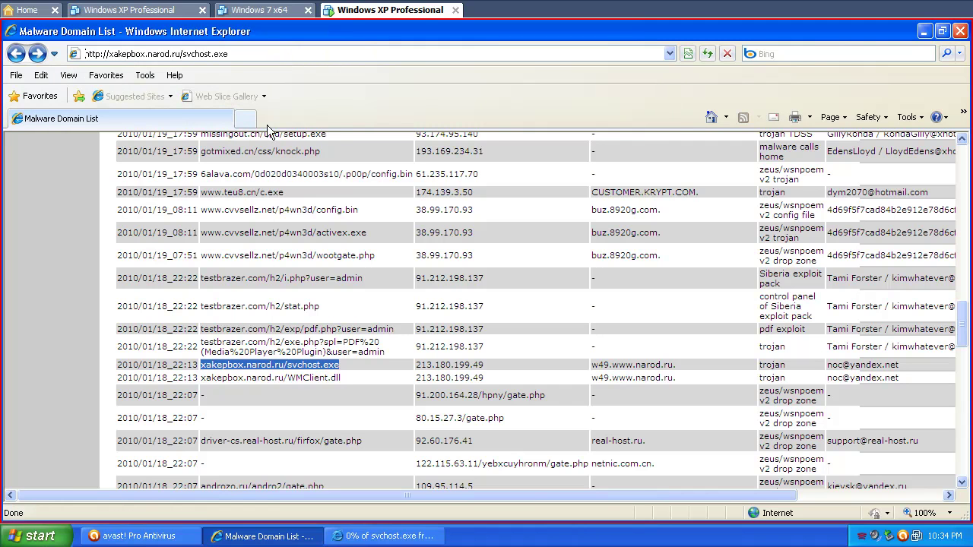
Run svchost.exe despite the unsafe warning and dismiss the missing WMClient.dll error
left_click(477, 288)
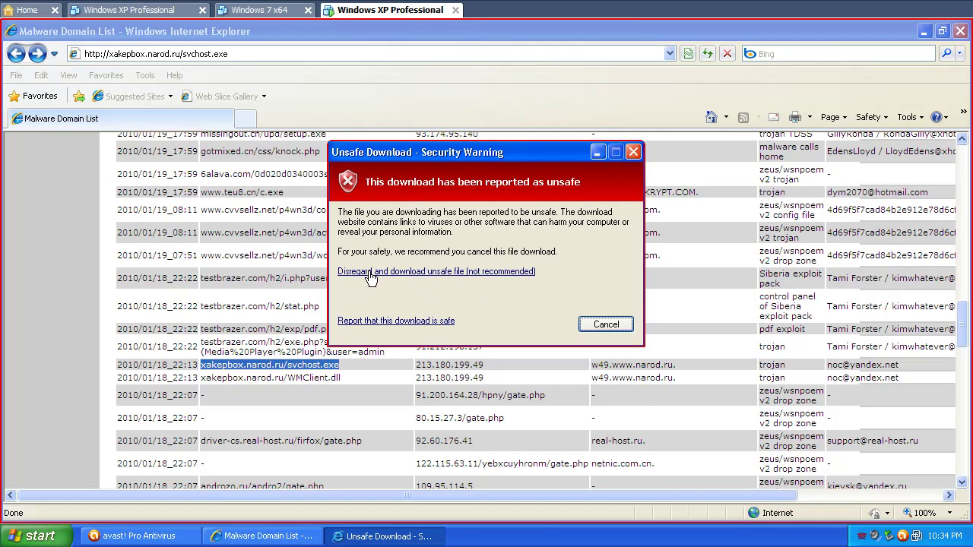
left_click(369, 274)
left_click(505, 266)
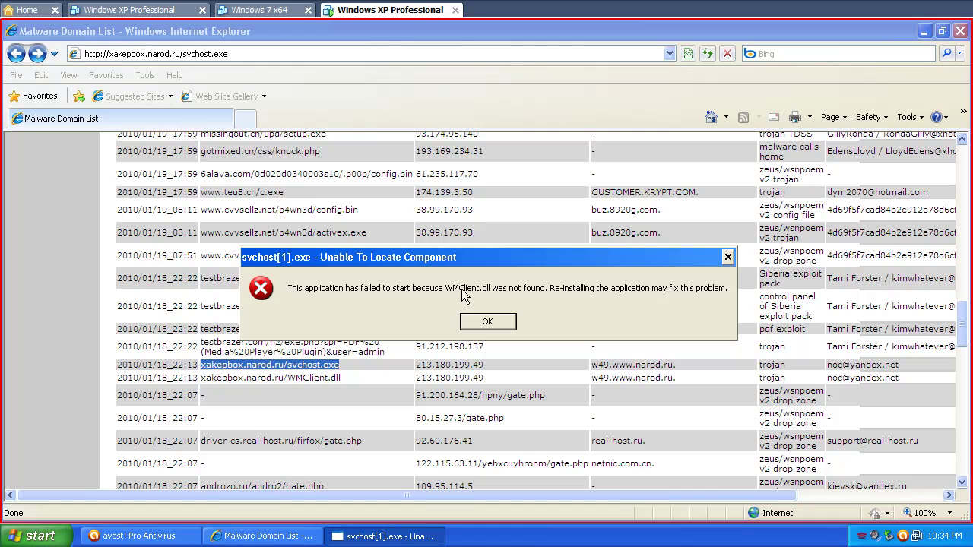
left_click(487, 323)
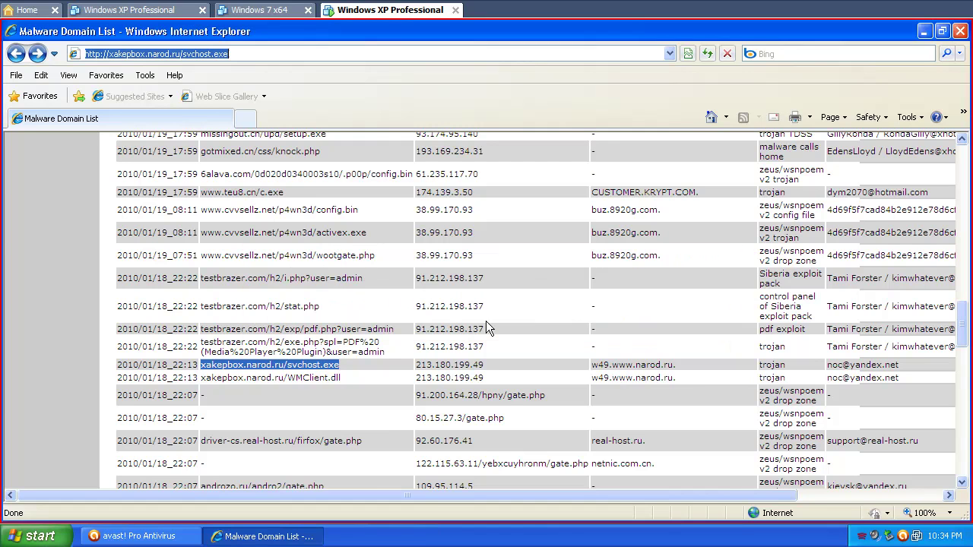
left_click(365, 378)
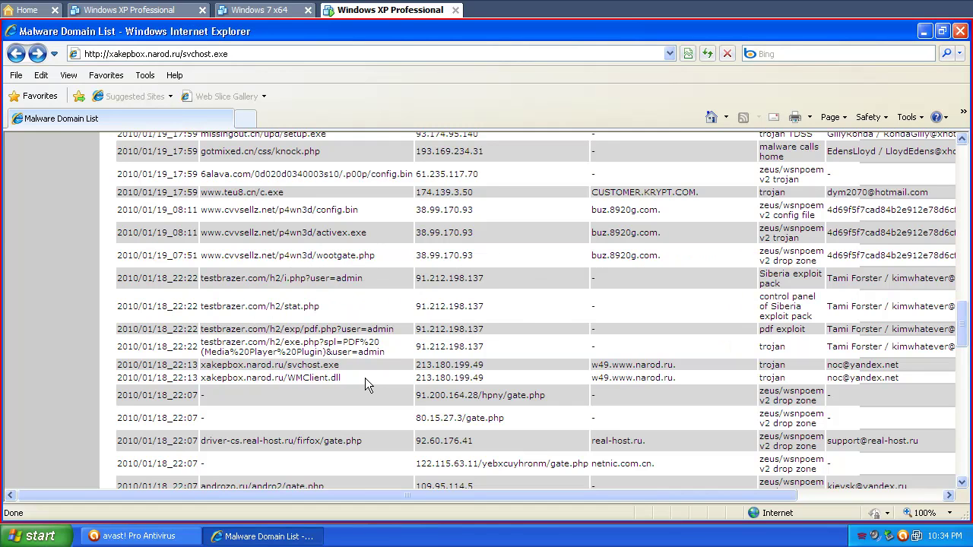
left_click_drag(365, 378, 209, 378)
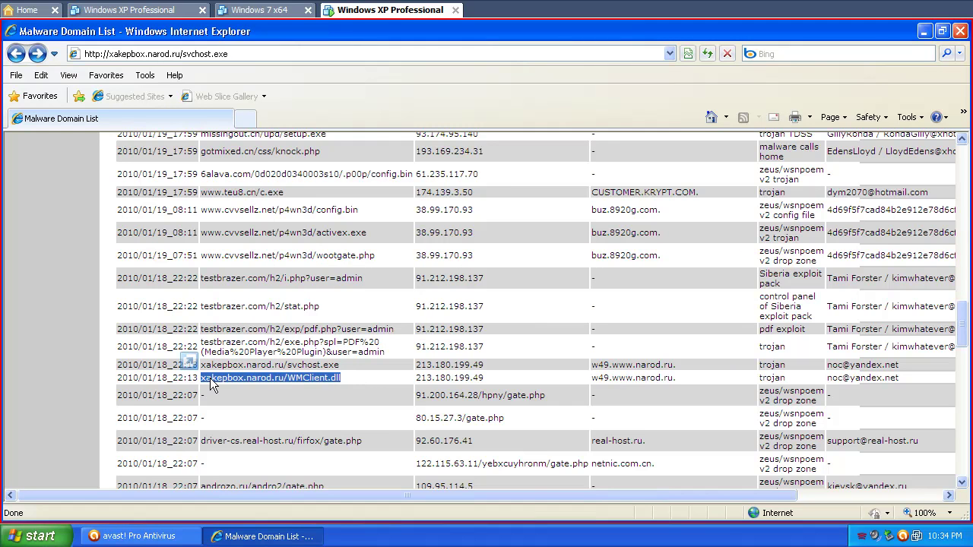
left_click(332, 438)
scroll(333, 438, "down", 8)
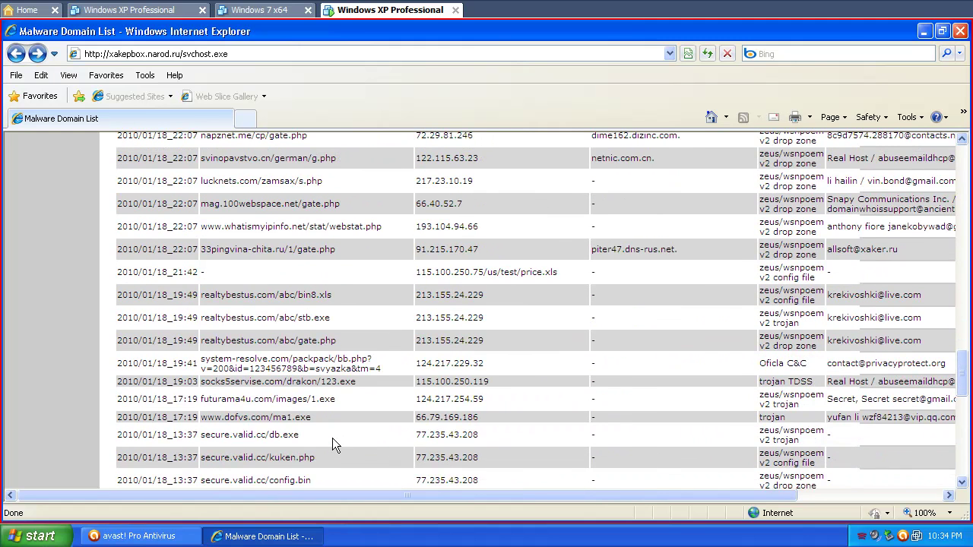
left_click_drag(322, 417, 223, 419)
right_click(207, 424)
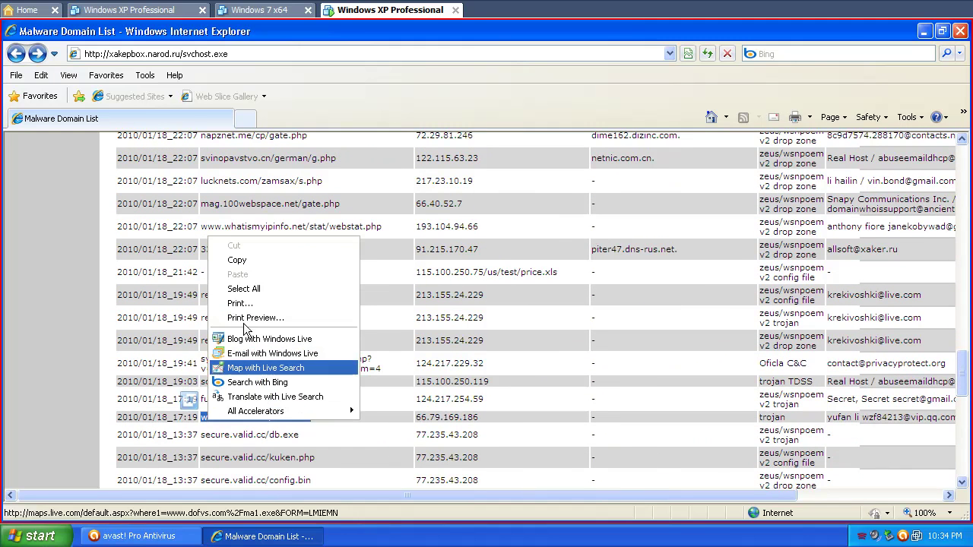
left_click(253, 261)
left_click(234, 54)
right_click(234, 54)
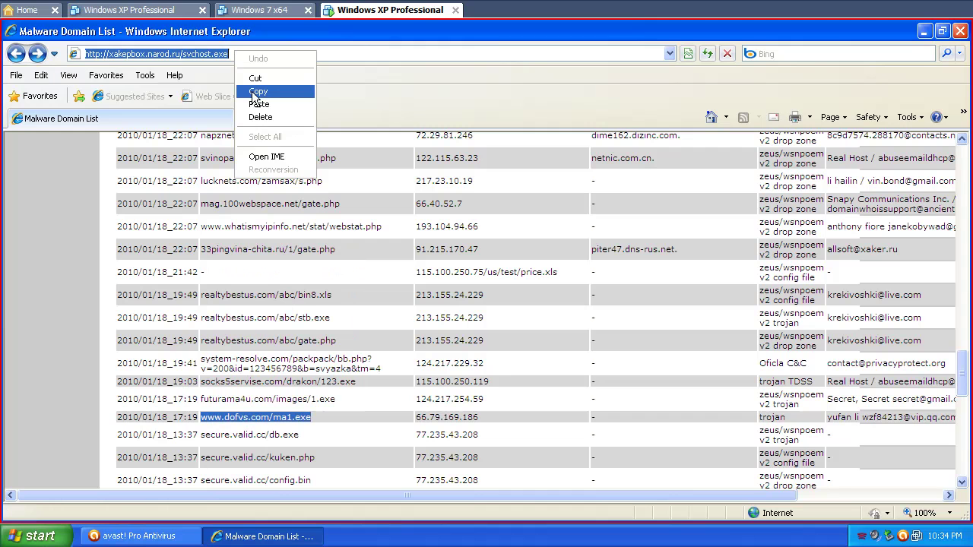
left_click(251, 106)
key("Return")
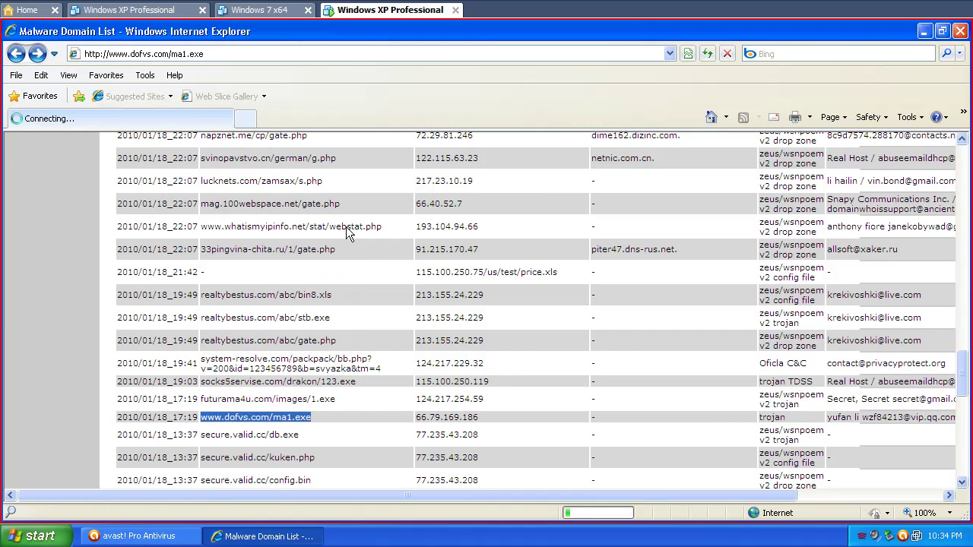
left_click(306, 434)
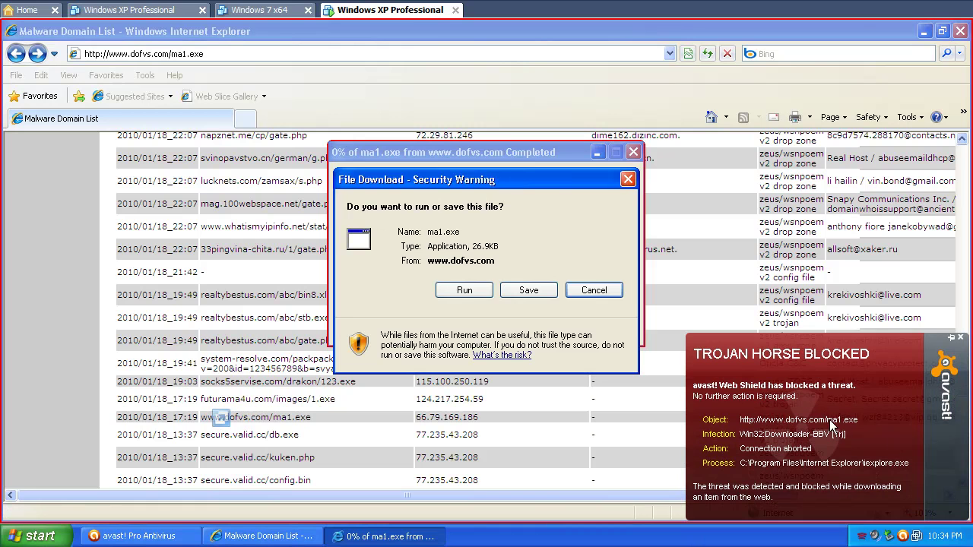
left_click(471, 293)
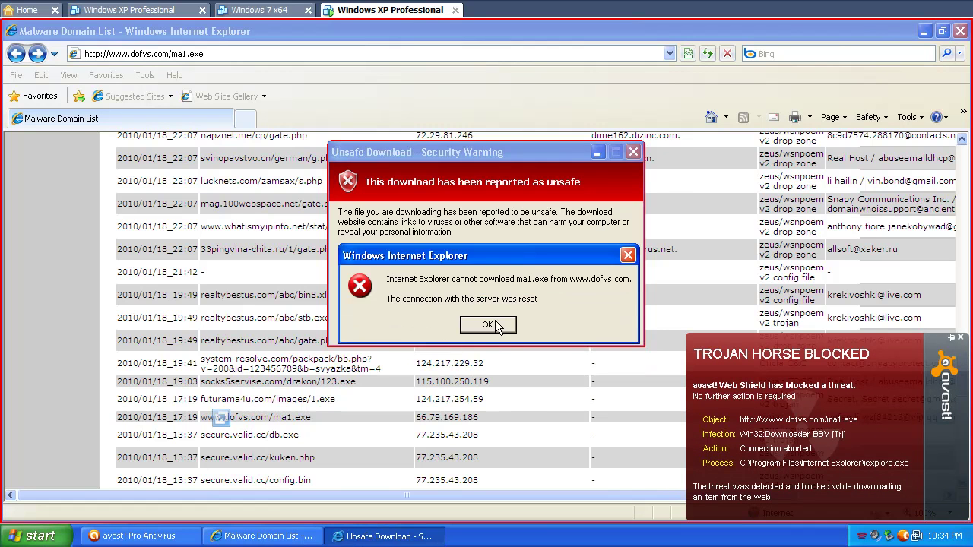
left_click(488, 325)
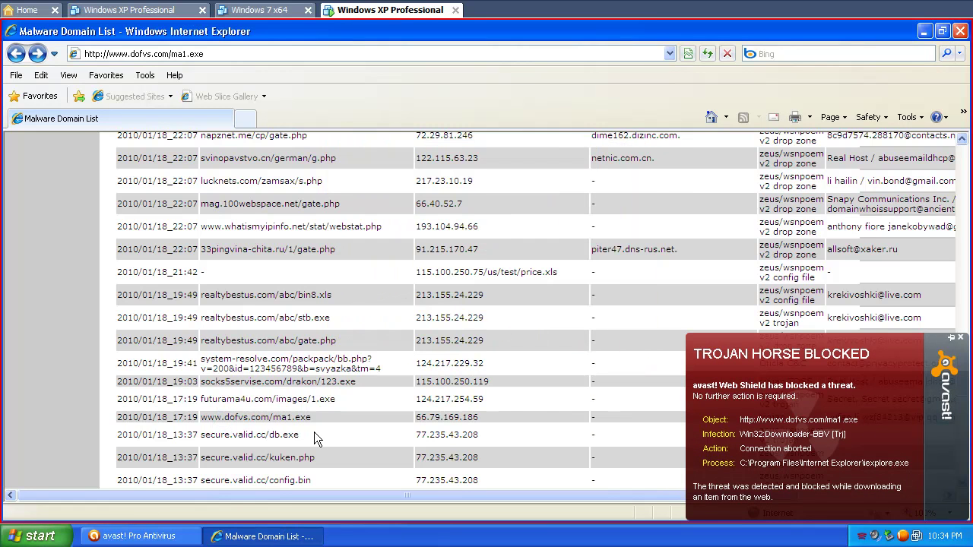
left_click_drag(314, 432, 269, 435)
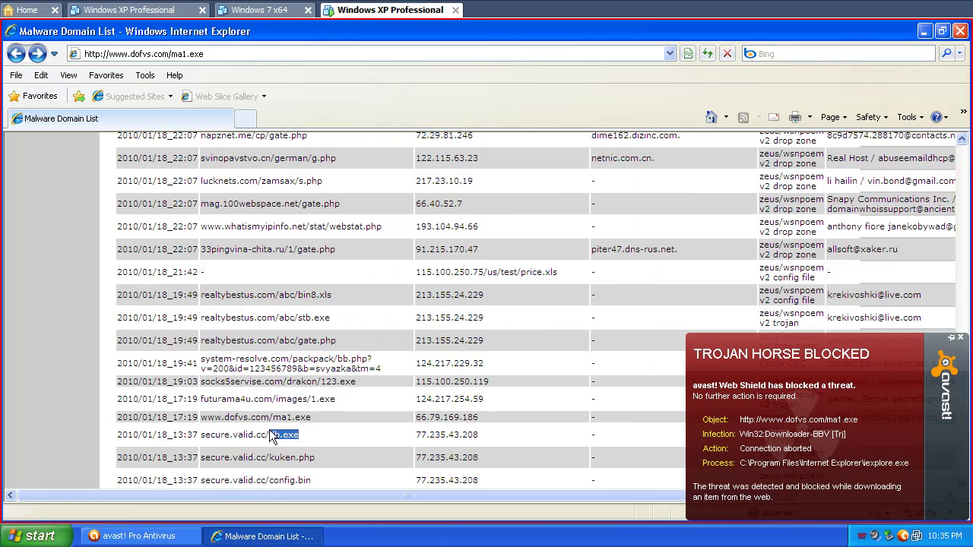
Open avast! from the tray and stop the Web Shield
left_click(903, 537)
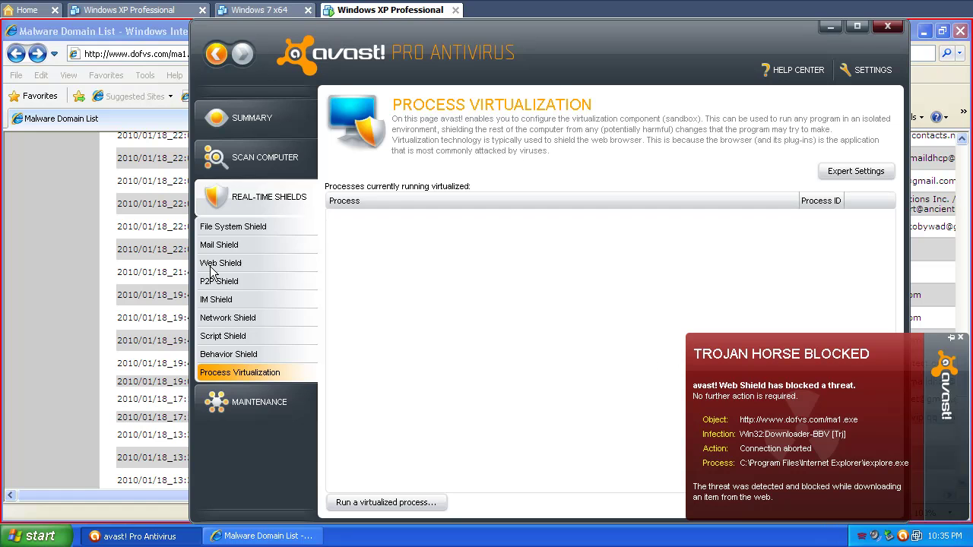
left_click(239, 244)
left_click(220, 262)
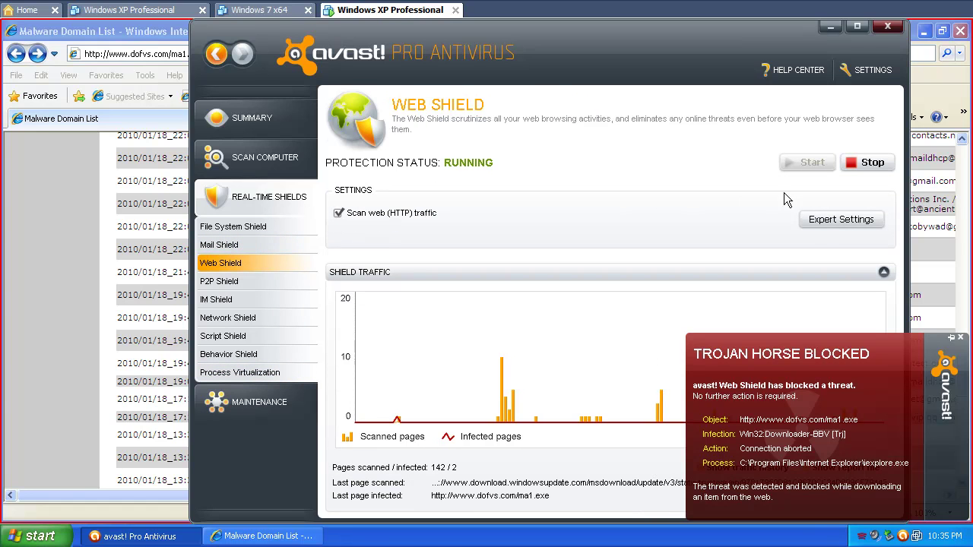
left_click(866, 163)
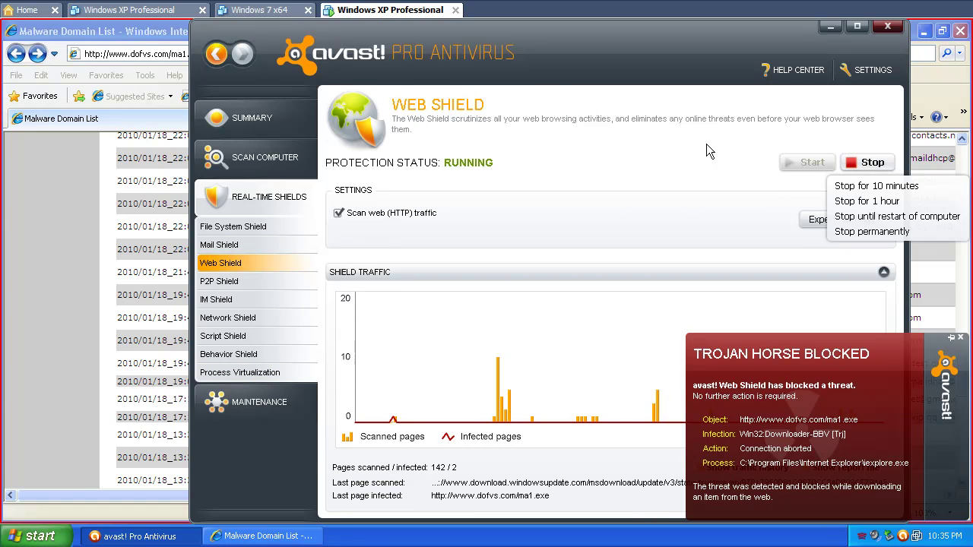
left_click(886, 199)
left_click(495, 309)
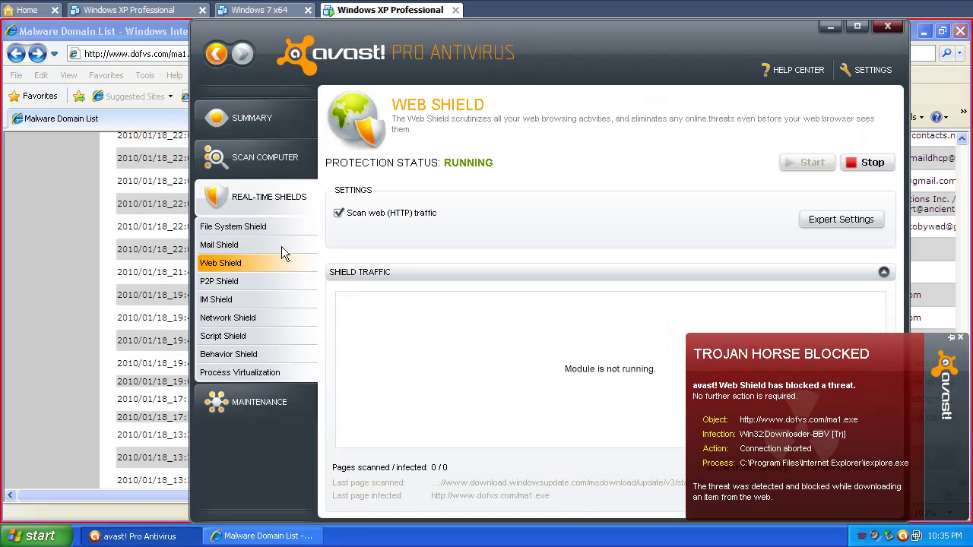
Stop the File System Shield for 1 hour
left_click(227, 228)
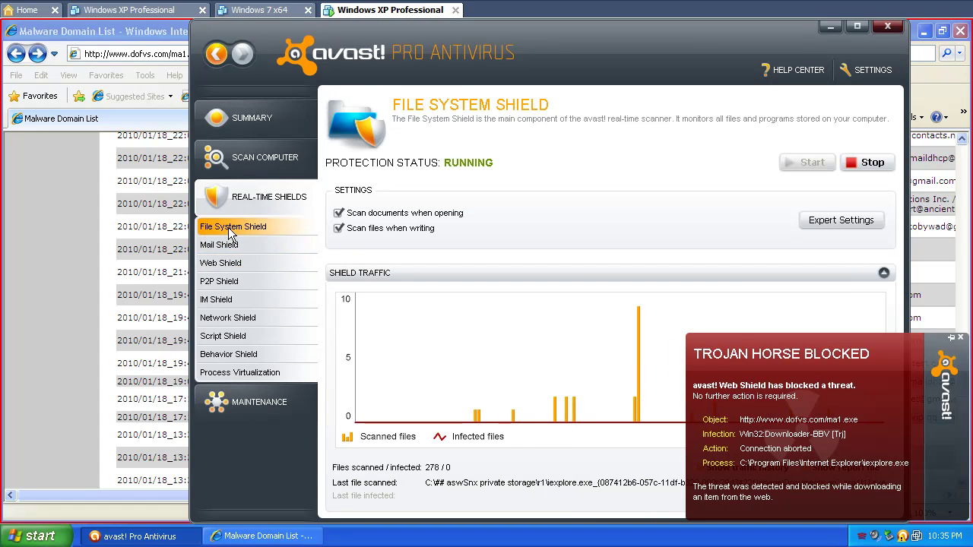
left_click(867, 163)
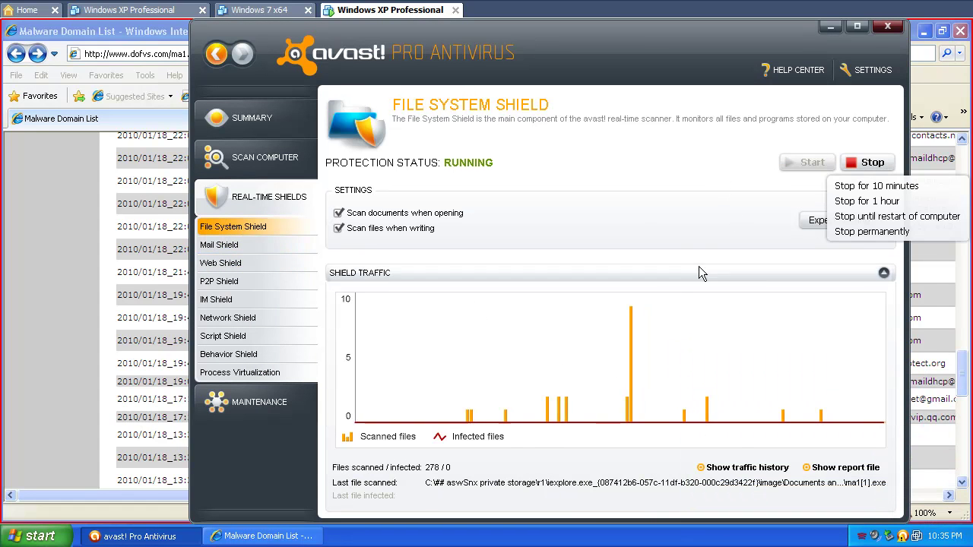
left_click(844, 201)
left_click(508, 318)
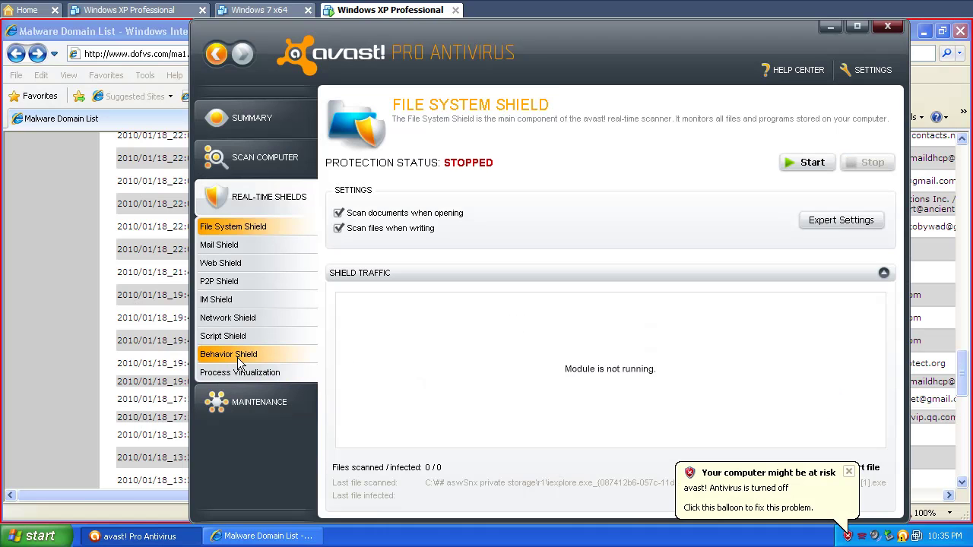
Stop the Behavior Shield for 1 hour
left_click(237, 358)
mouse_move(832, 161)
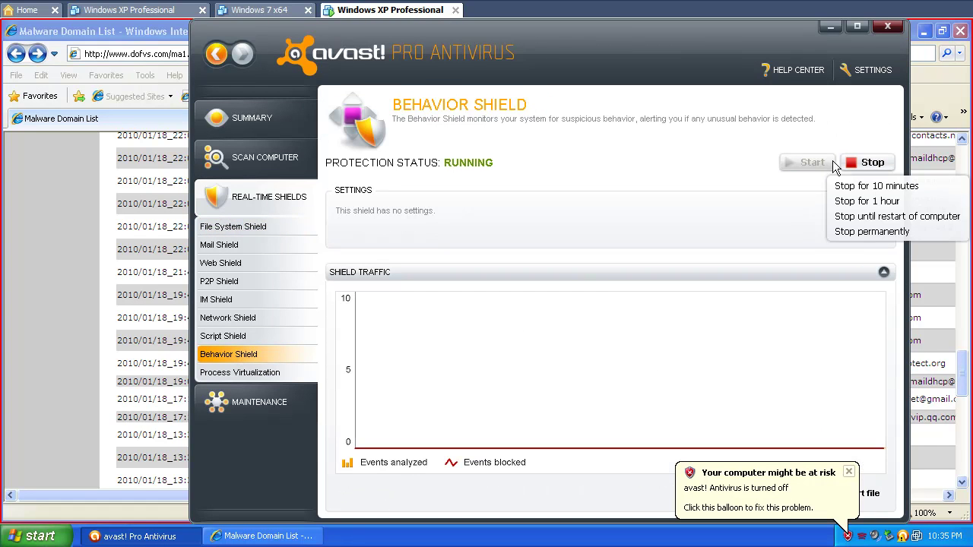
left_click(853, 202)
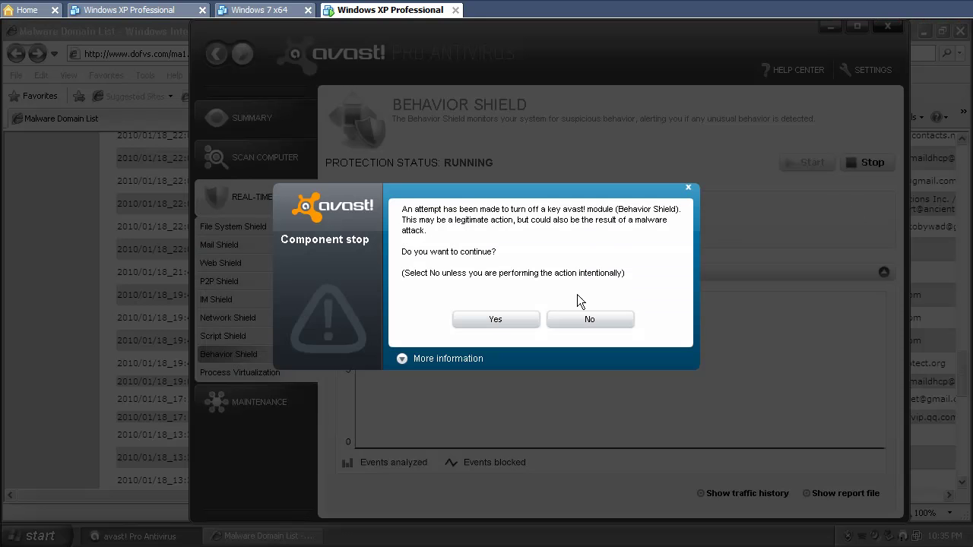
left_click(496, 320)
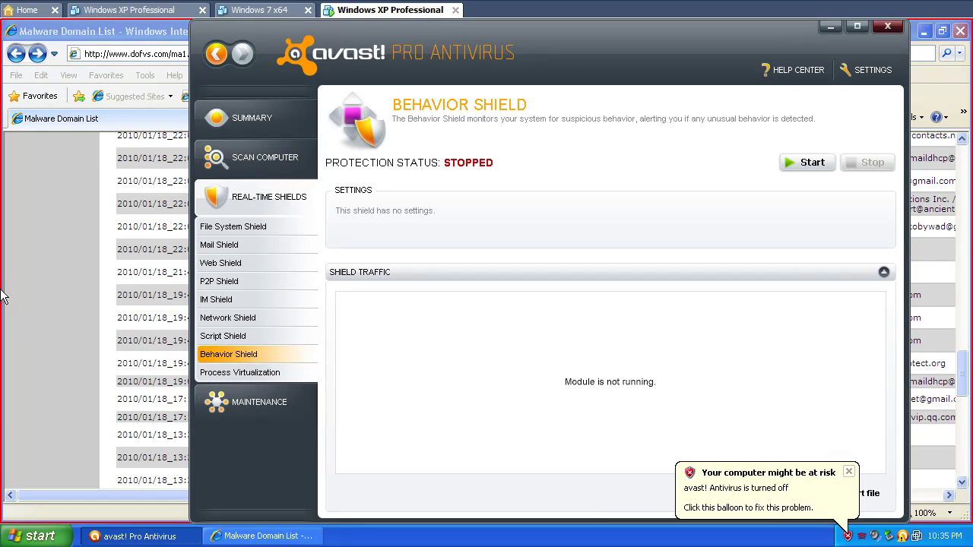
left_click(25, 293)
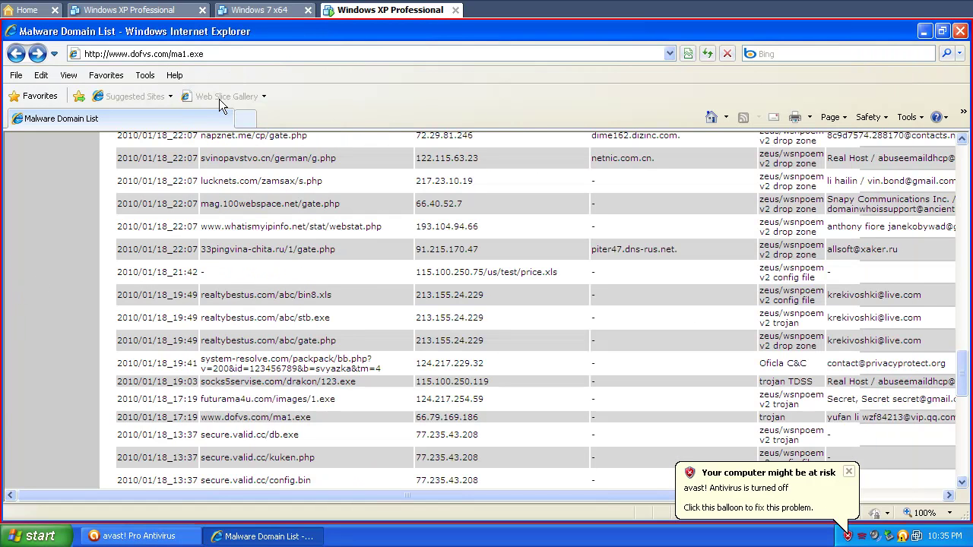
left_click(226, 53)
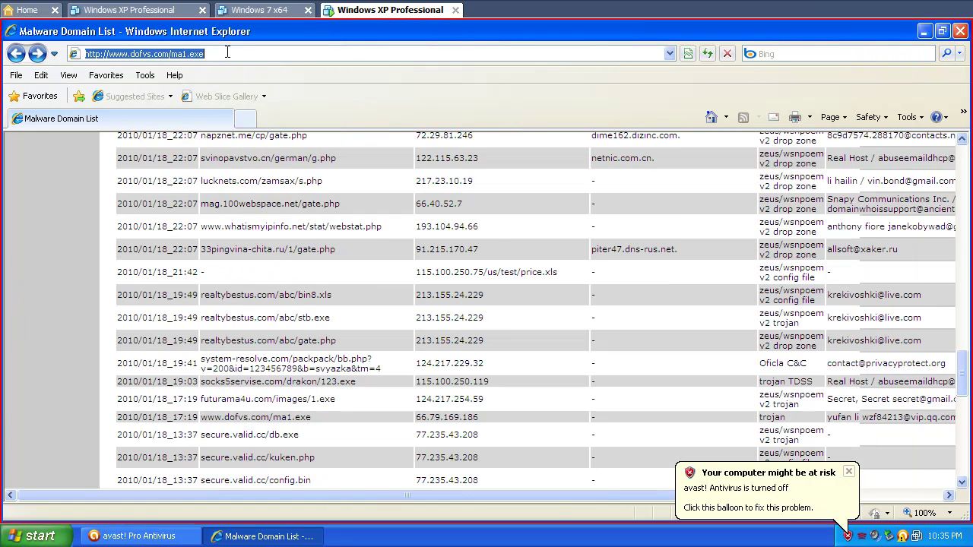
key("Return")
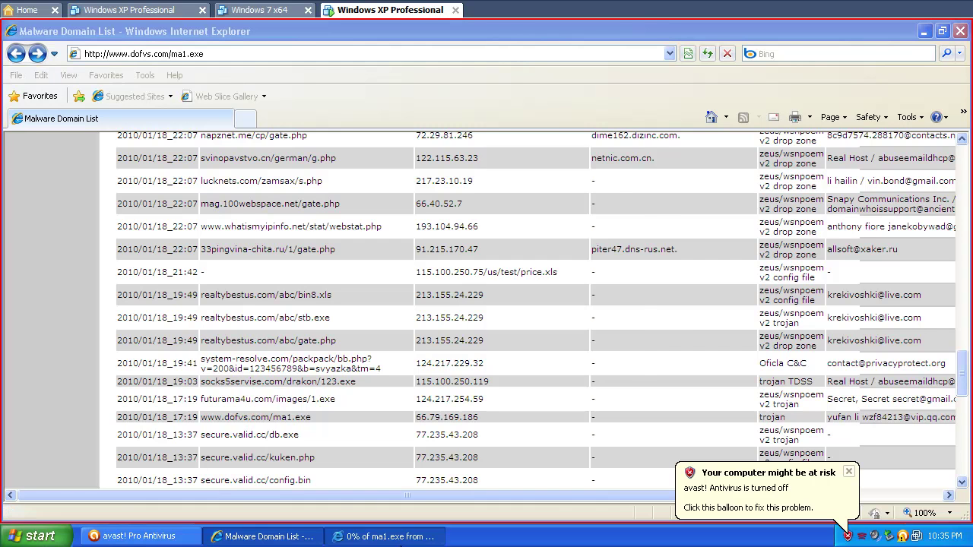
left_click(457, 289)
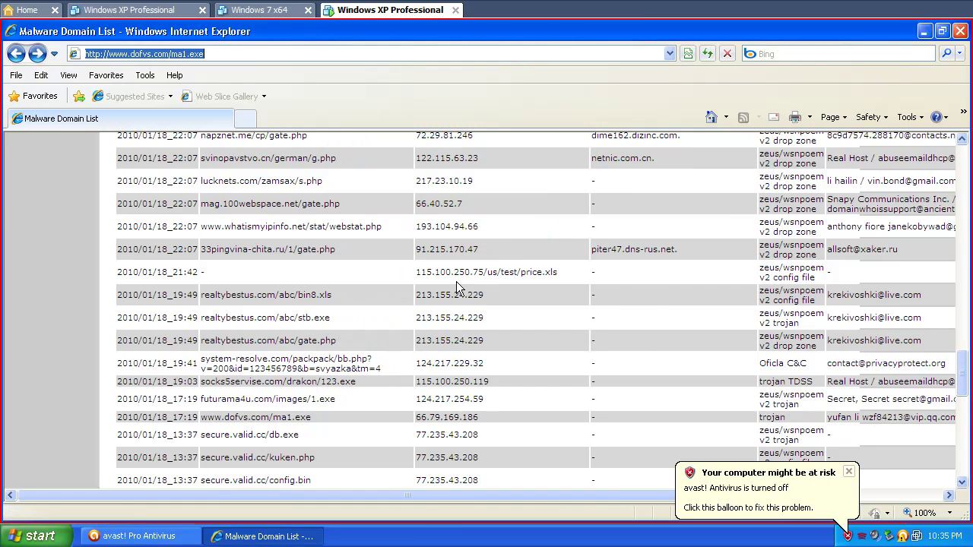
Open Task Manager from the taskbar and sort processes by image name
right_click(526, 532)
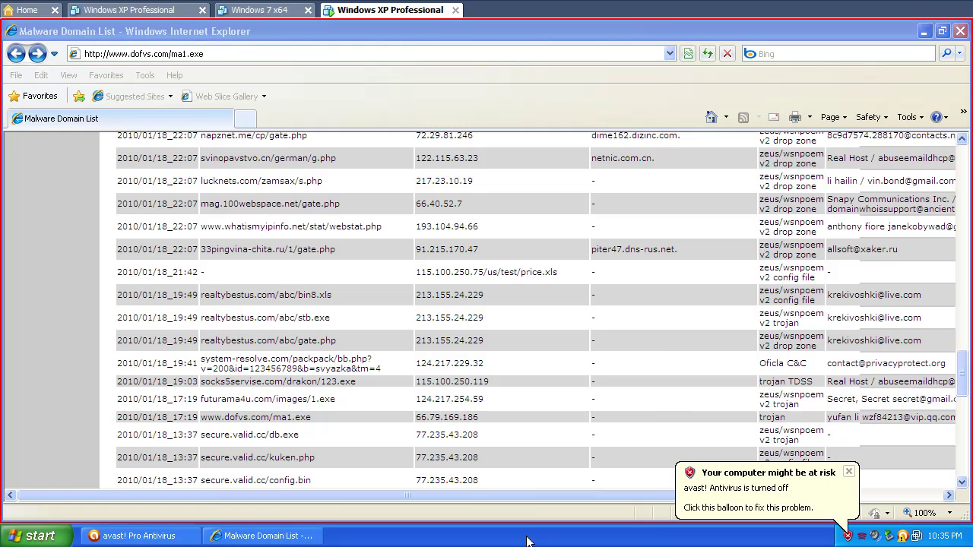
left_click(570, 495)
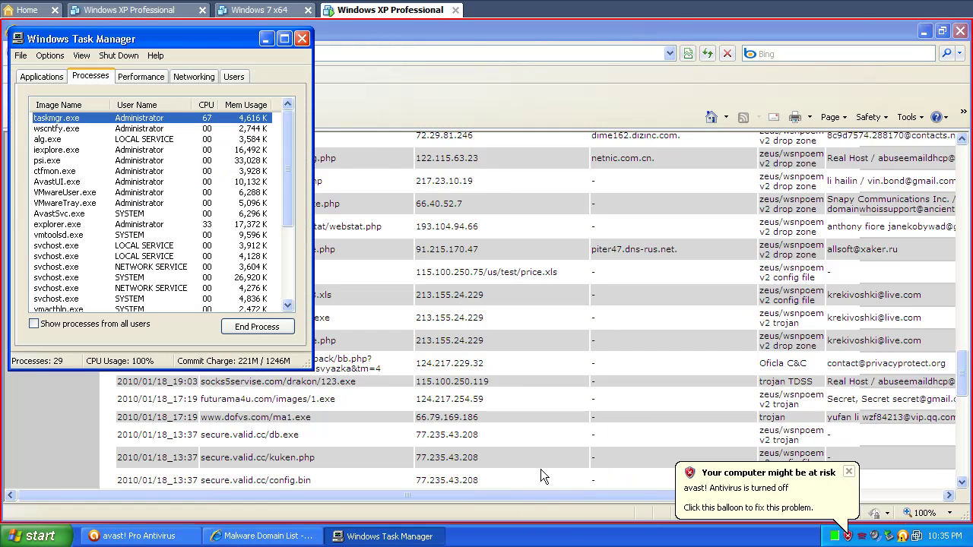
left_click(59, 105)
scroll(80, 163, "down", 4)
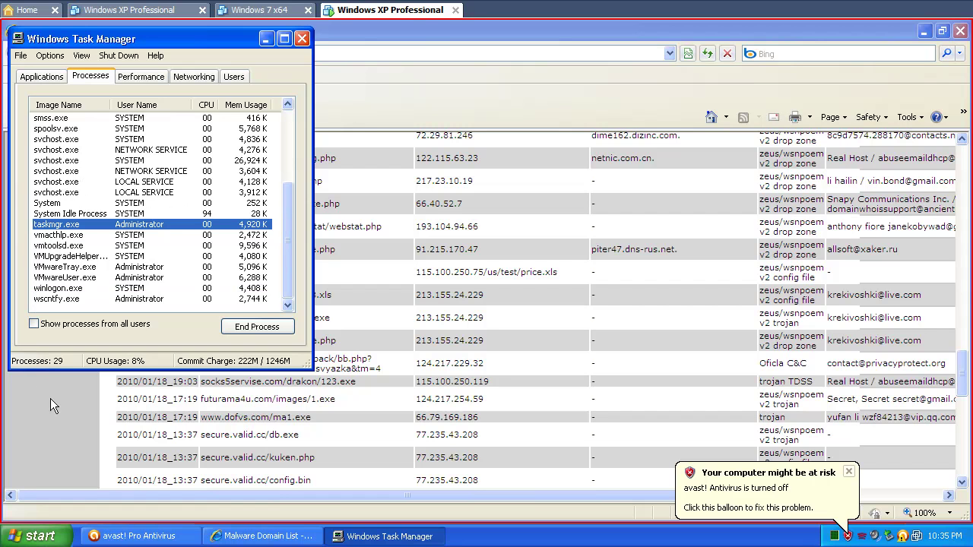
Close Task Manager and copy the bin8.xls and xakepbox.narod.ru/svchost.exe addresses from the list
left_click(301, 39)
left_click_drag(347, 294, 200, 299)
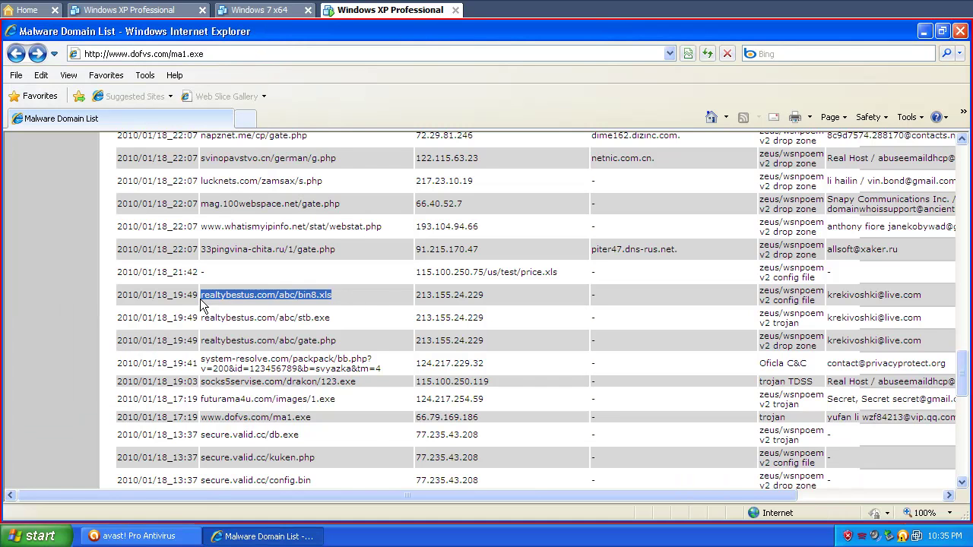
right_click(226, 295)
left_click(251, 306)
scroll(277, 247, "up", 5)
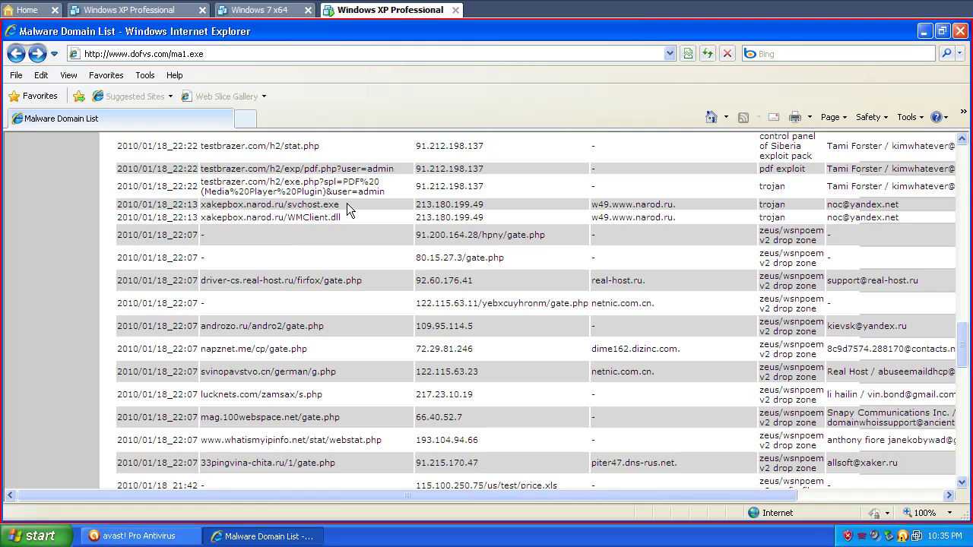
left_click_drag(346, 203, 245, 200)
right_click(215, 205)
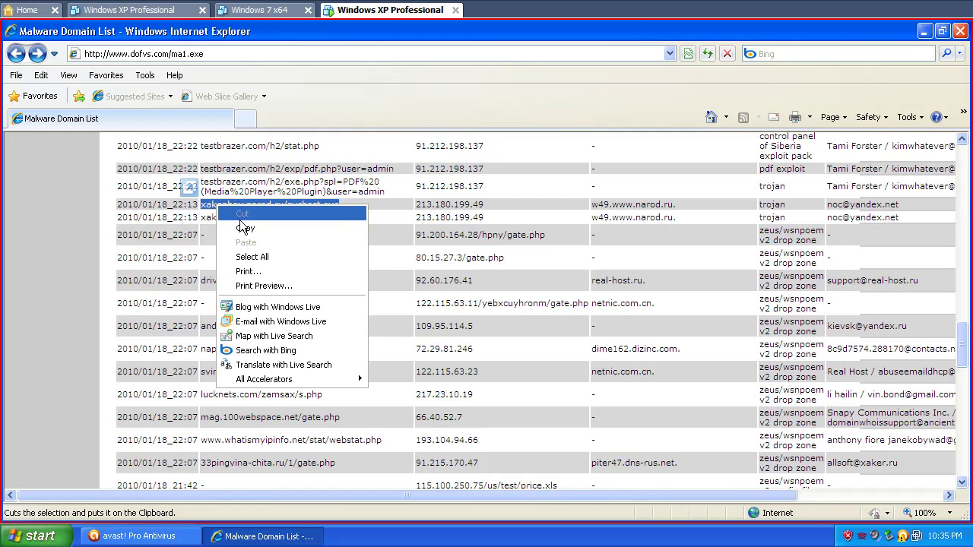
left_click(242, 224)
left_click(75, 258)
scroll(64, 259, "up", 4)
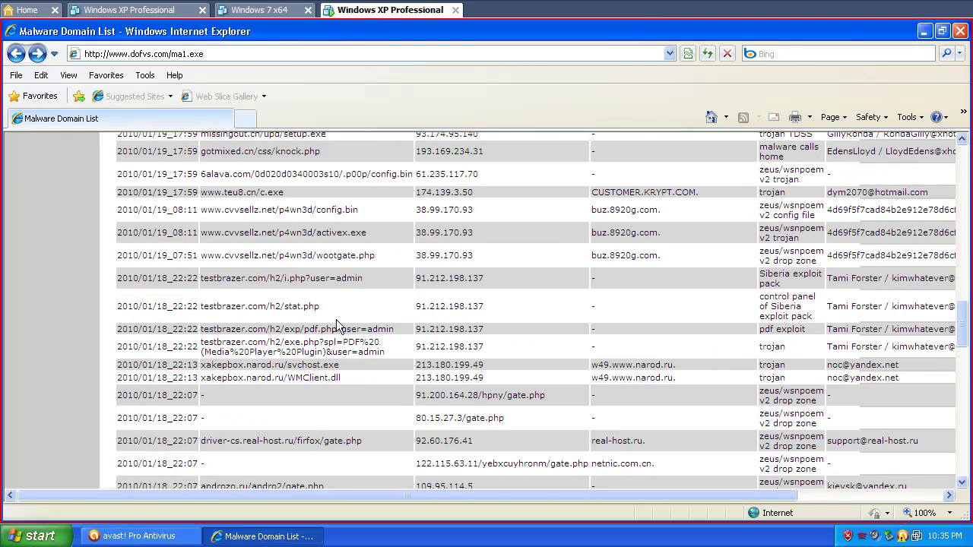
scroll(336, 325, "down", 20)
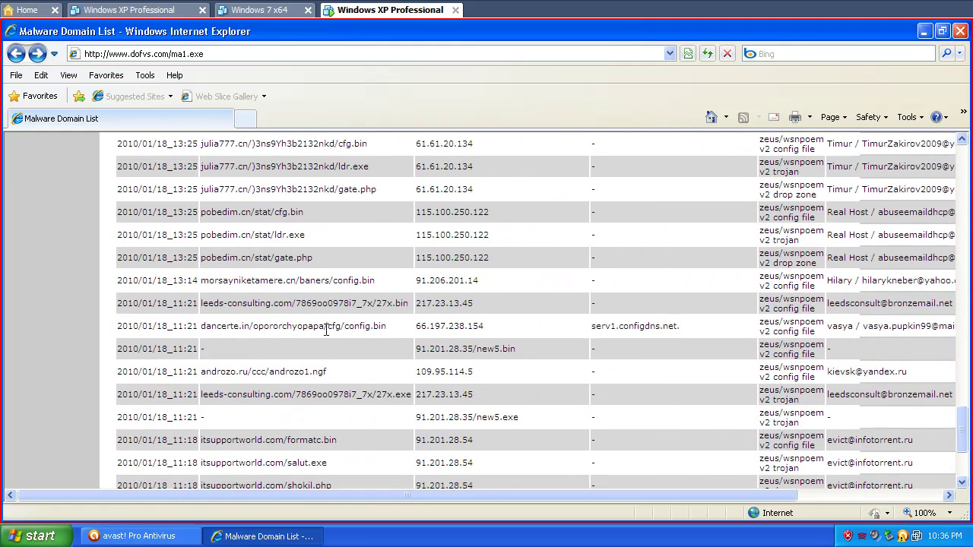
Paste pobedim.cn/stat/ldr.exe into the address bar, load it, and let the download run
left_click_drag(315, 234, 202, 236)
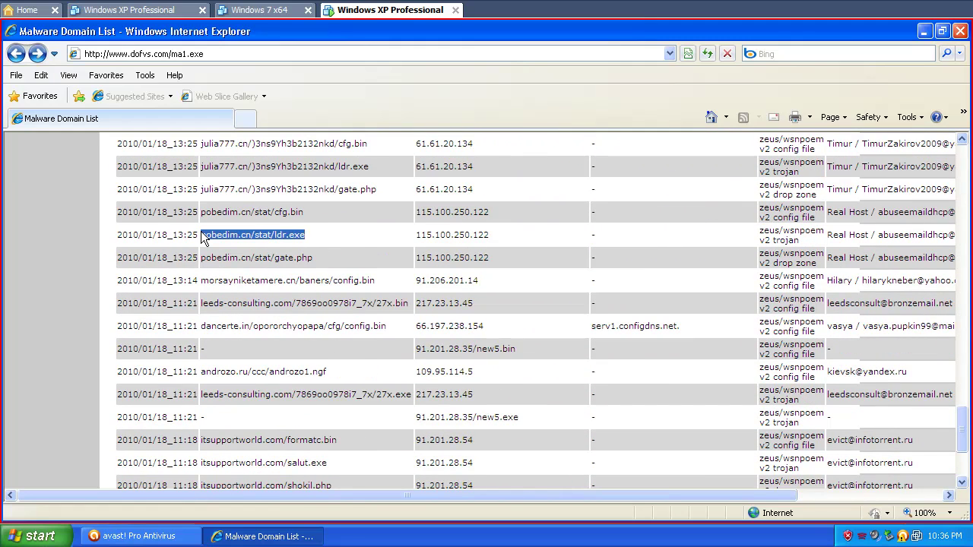
right_click(201, 231)
left_click(243, 259)
right_click(231, 59)
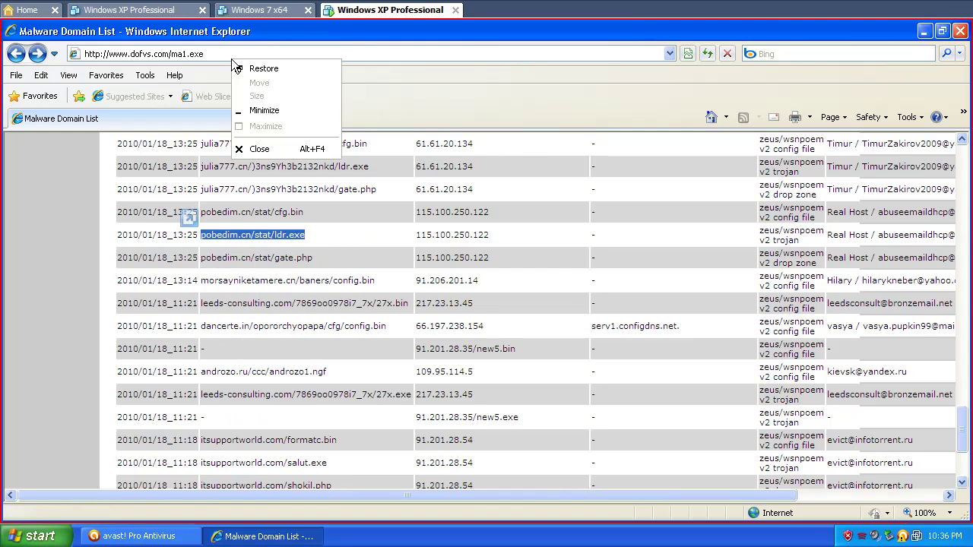
left_click(231, 59)
right_click(216, 53)
left_click(235, 106)
key("Return")
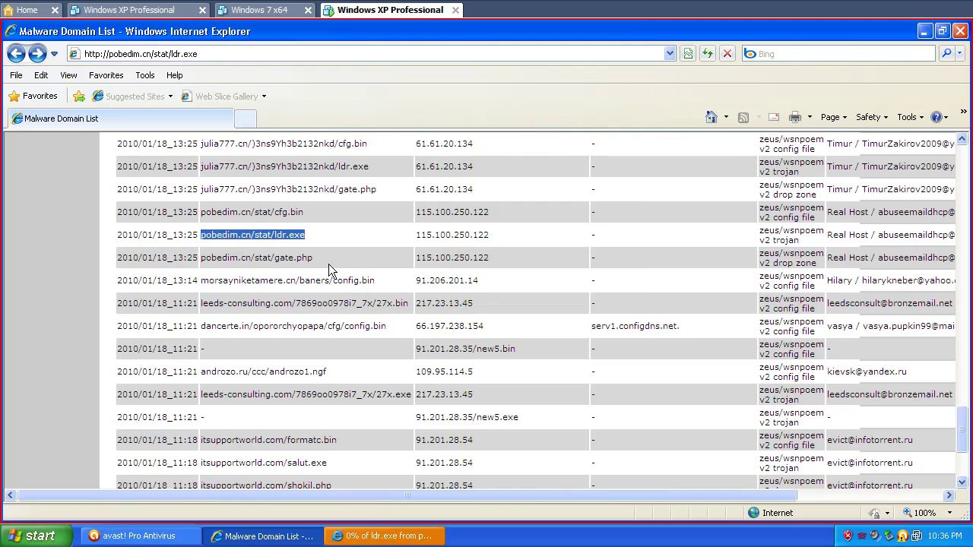
left_click(460, 290)
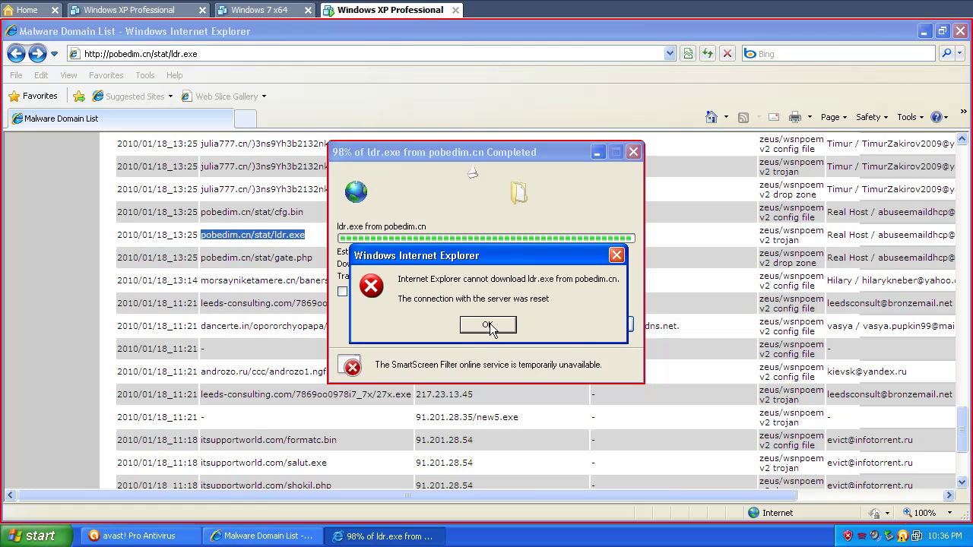
Dismiss the ldr.exe error and load itsupportworld.com/salut.exe in the address bar
left_click(487, 327)
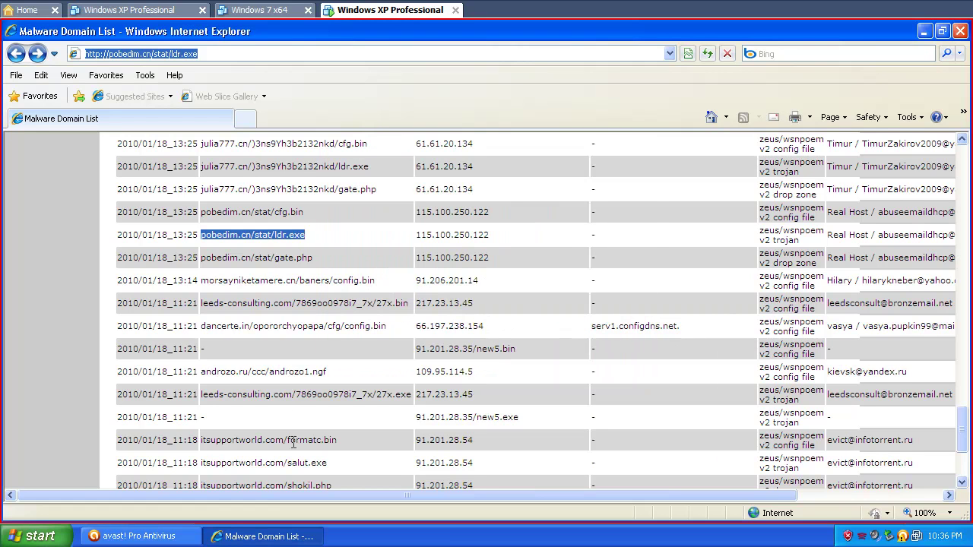
left_click_drag(339, 465, 219, 469)
right_click(219, 469)
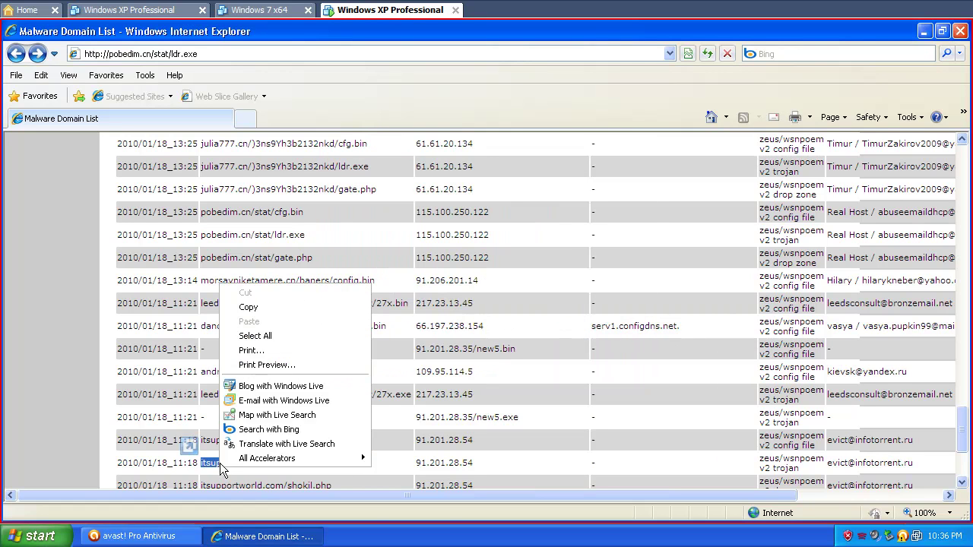
left_click(267, 310)
left_click(178, 53)
right_click(182, 54)
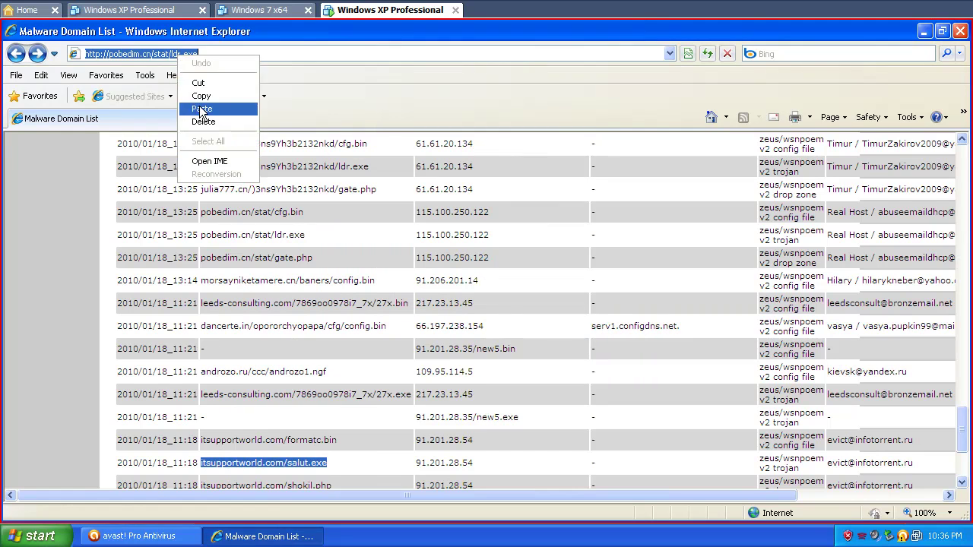
left_click(199, 106)
key("Return")
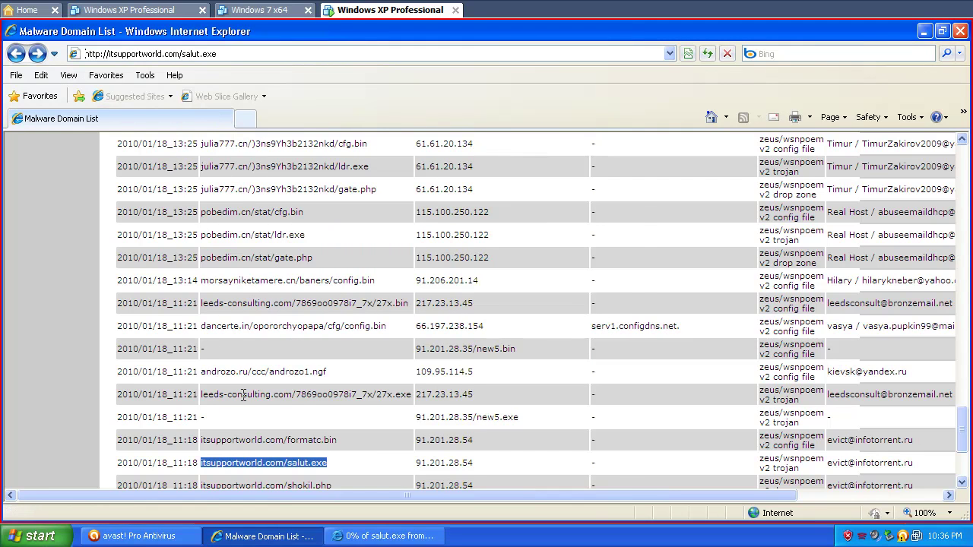
Run salut.exe, disregarding the unsafe-download and unverified-publisher warnings
left_click(470, 286)
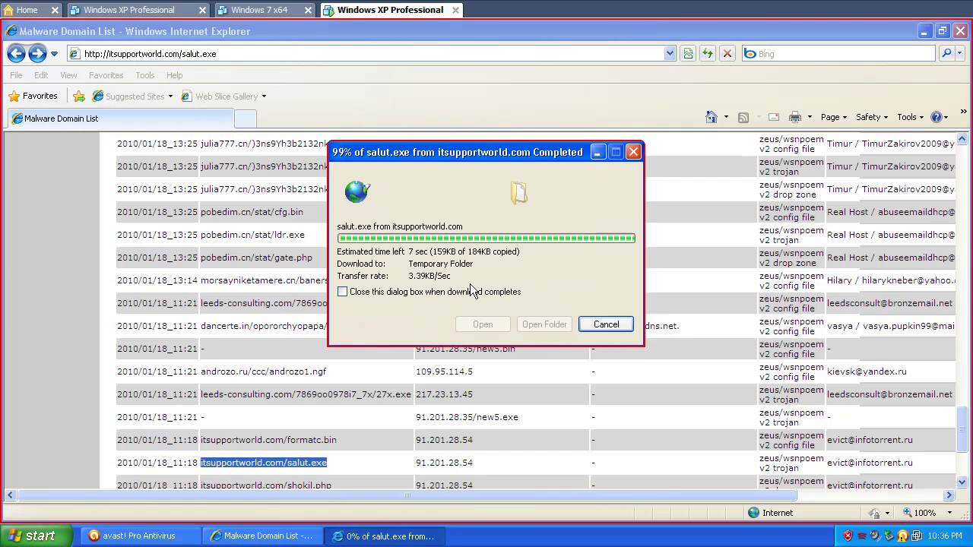
left_click(451, 280)
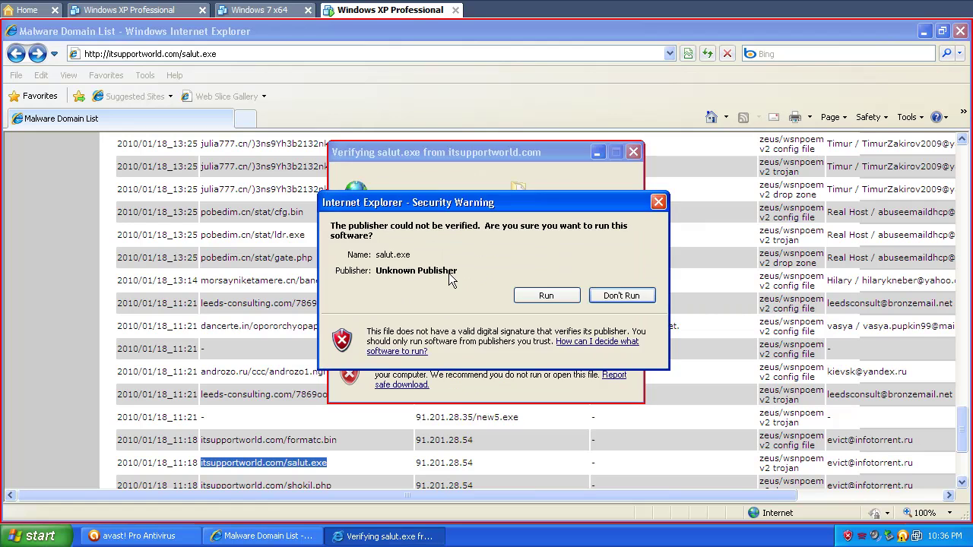
left_click(536, 298)
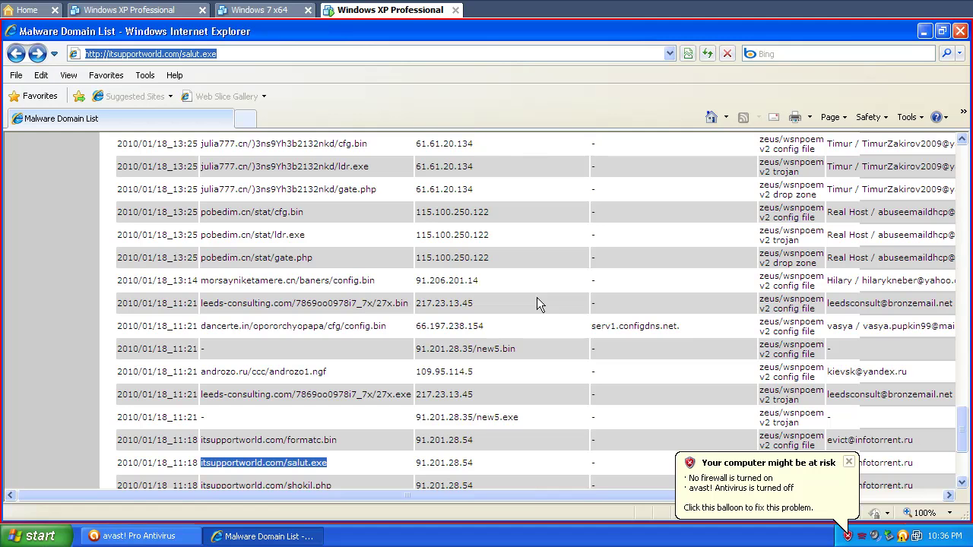
Check running processes in Task Manager sorted by image name, then close it and Internet Explorer
right_click(594, 538)
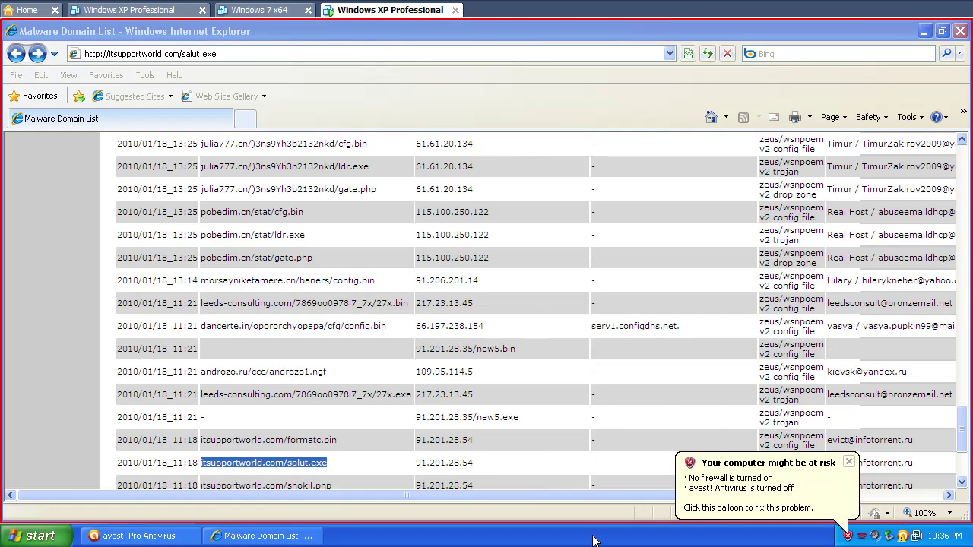
left_click(642, 496)
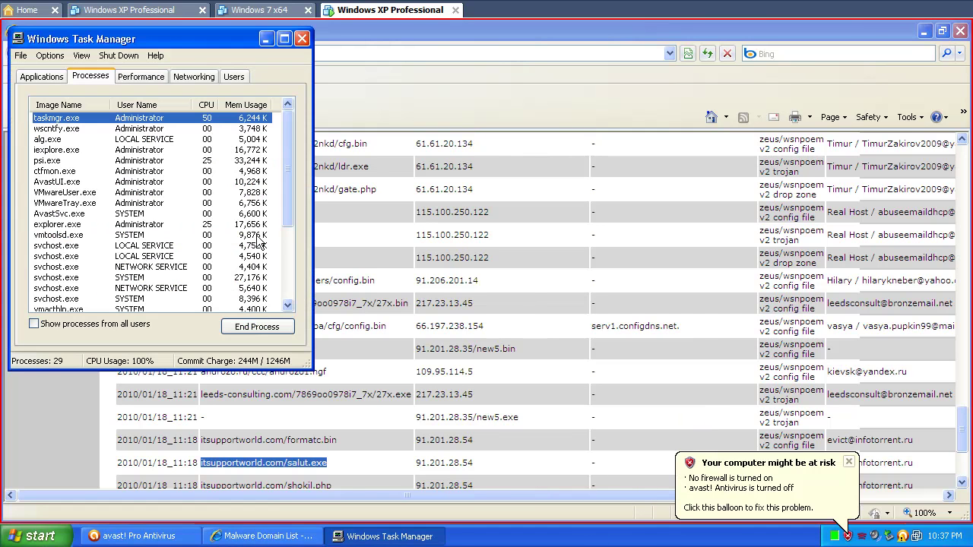
left_click(65, 105)
scroll(78, 184, "down", 4)
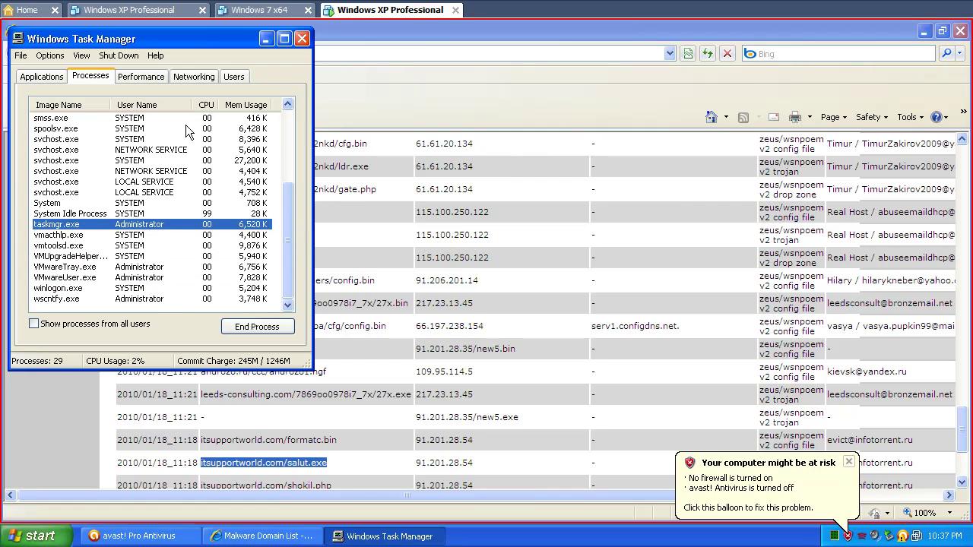
left_click(301, 38)
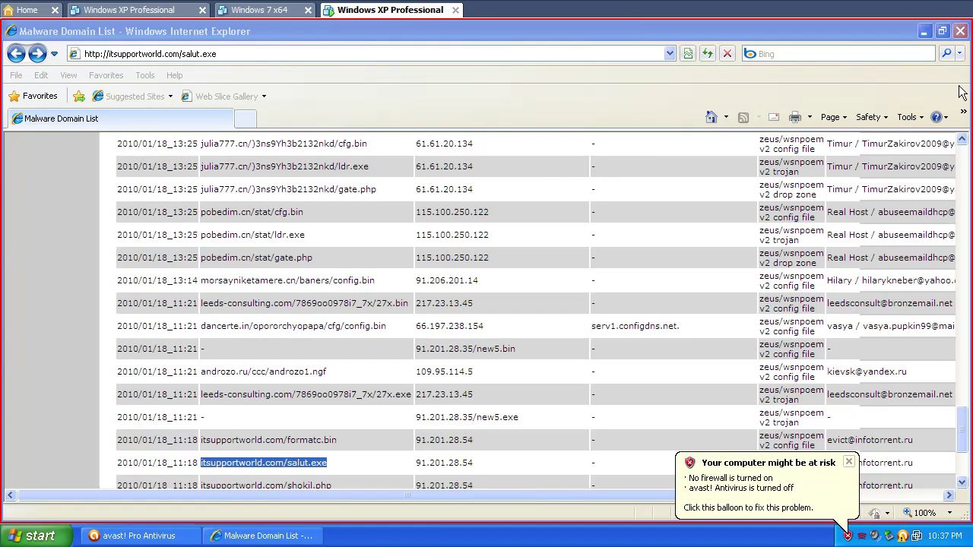
left_click(961, 31)
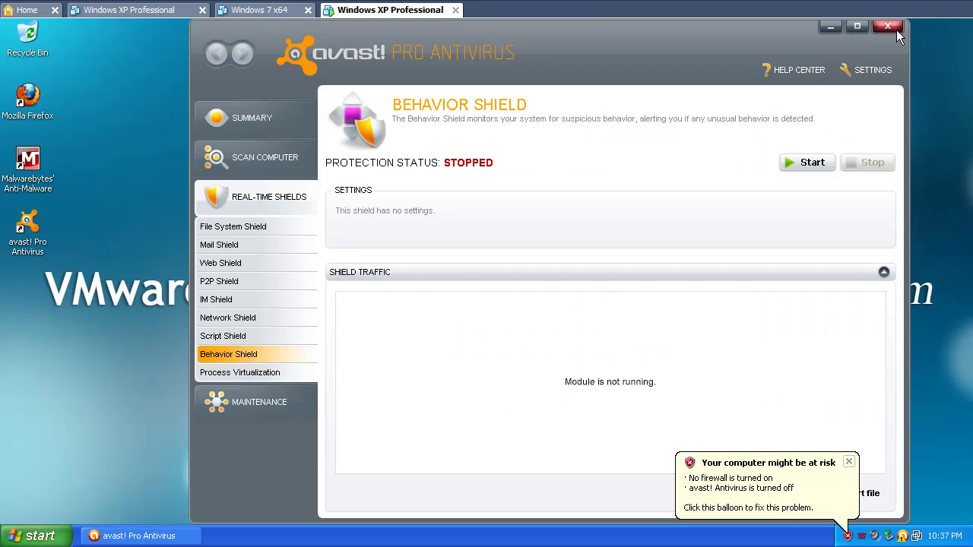
Close avast!, launch Malwarebytes' Anti-Malware, and start a full scan of drive C:\
left_click(894, 29)
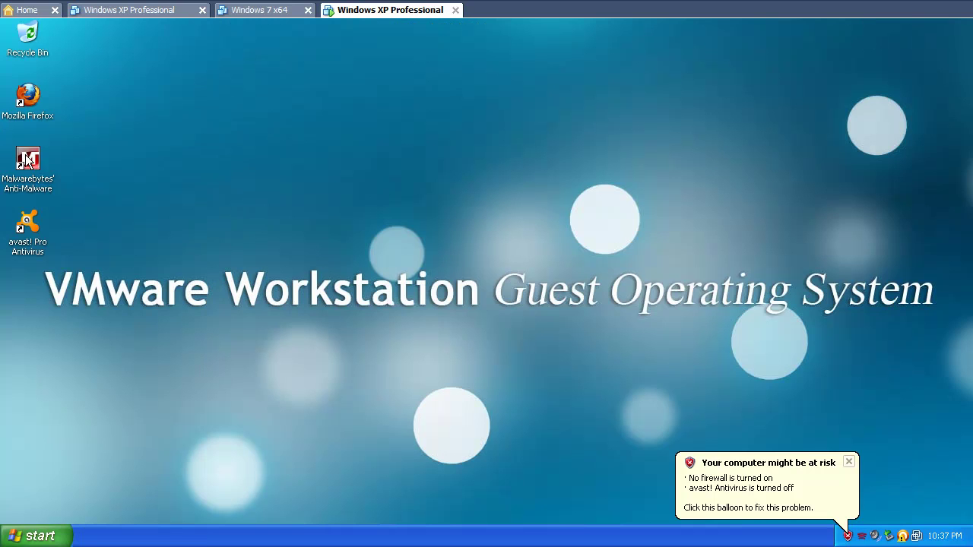
double_click(28, 159)
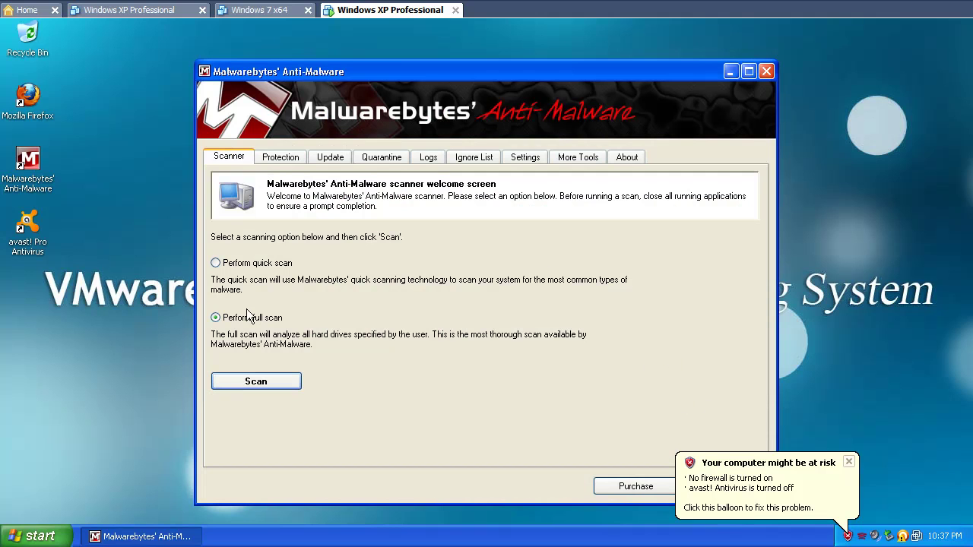
left_click(251, 382)
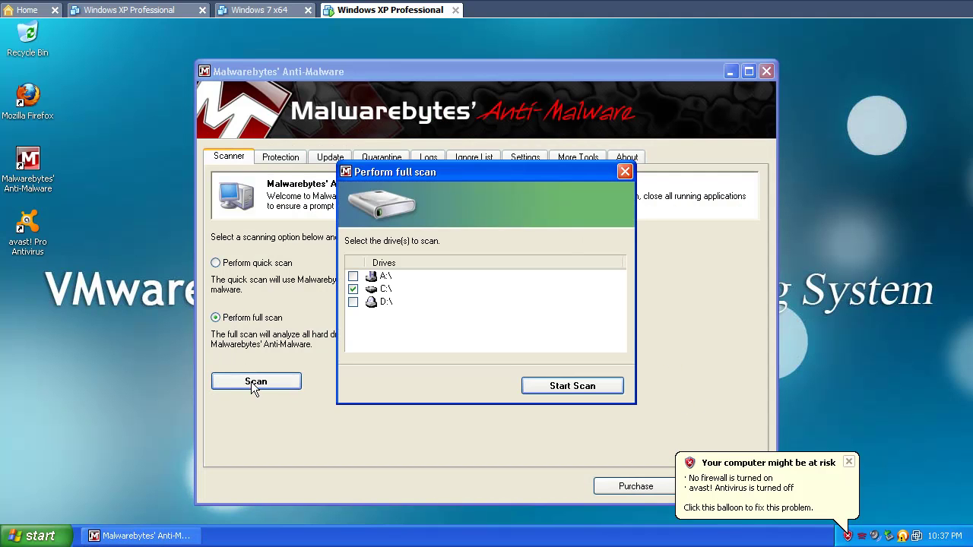
left_click(544, 387)
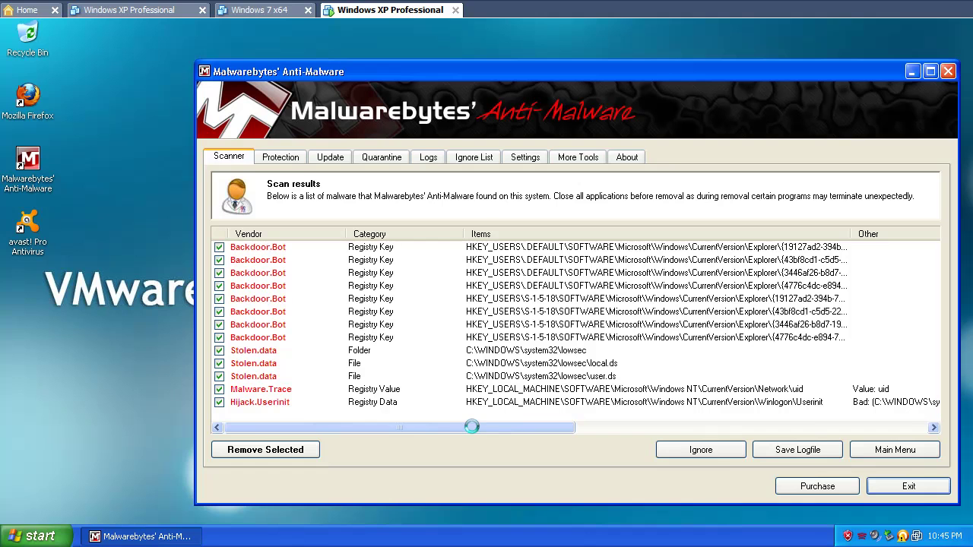
left_click_drag(438, 426, 365, 401)
right_click(24, 238)
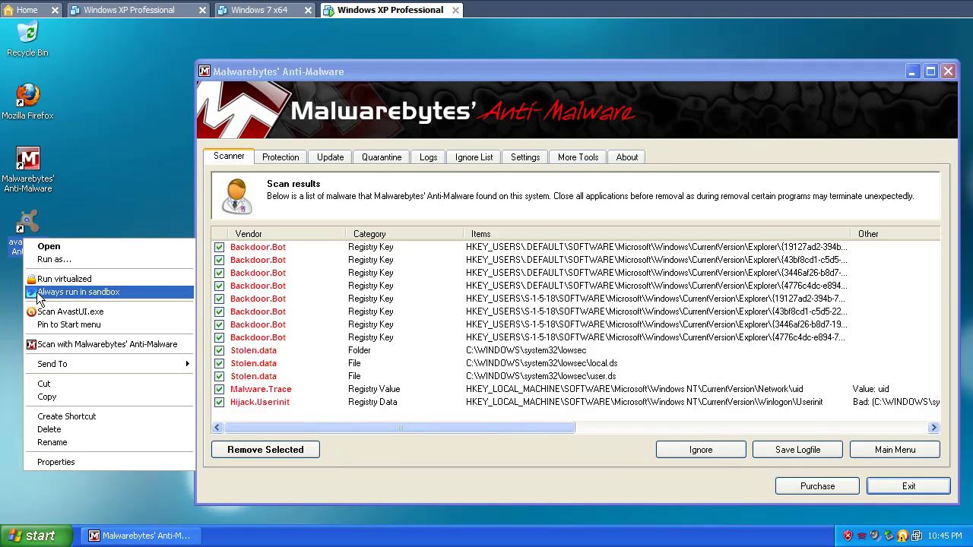
left_click(88, 171)
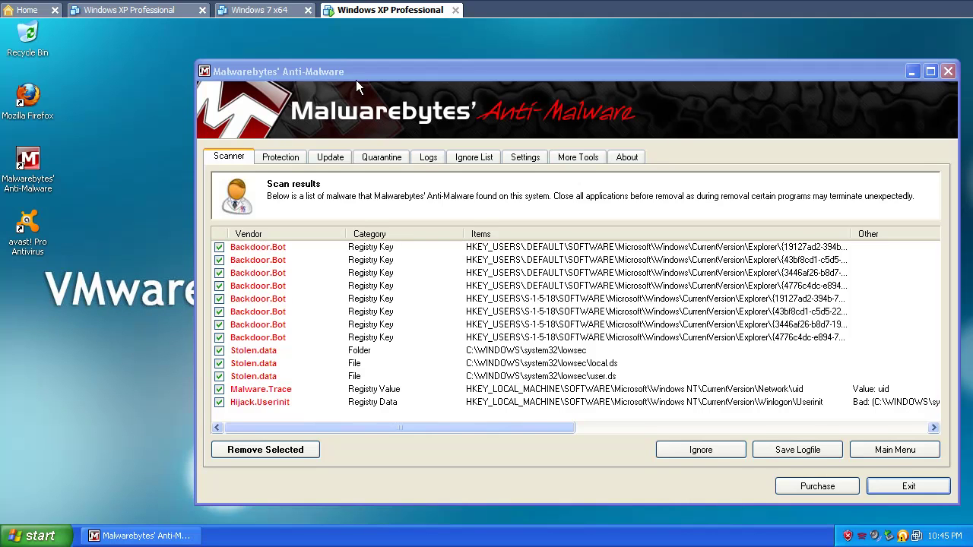
Move the Malwarebytes window toward the centre and scroll the results sideways to review all 13 detections
left_click_drag(357, 75, 283, 63)
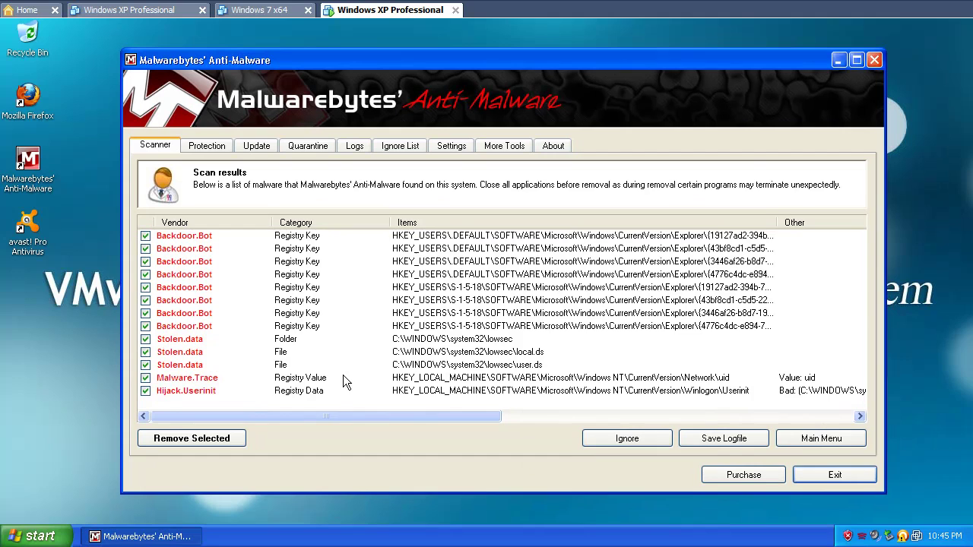
mouse_move(408, 415)
left_mouse_down()
mouse_move(766, 444)
mouse_move(662, 417)
mouse_move(716, 410)
mouse_move(688, 420)
mouse_move(398, 419)
left_mouse_up()
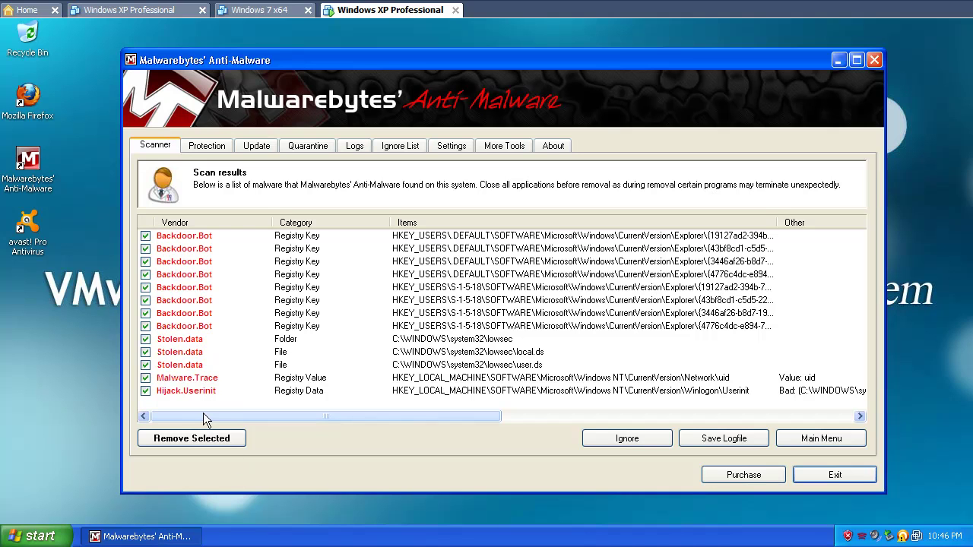
left_click_drag(201, 415, 194, 418)
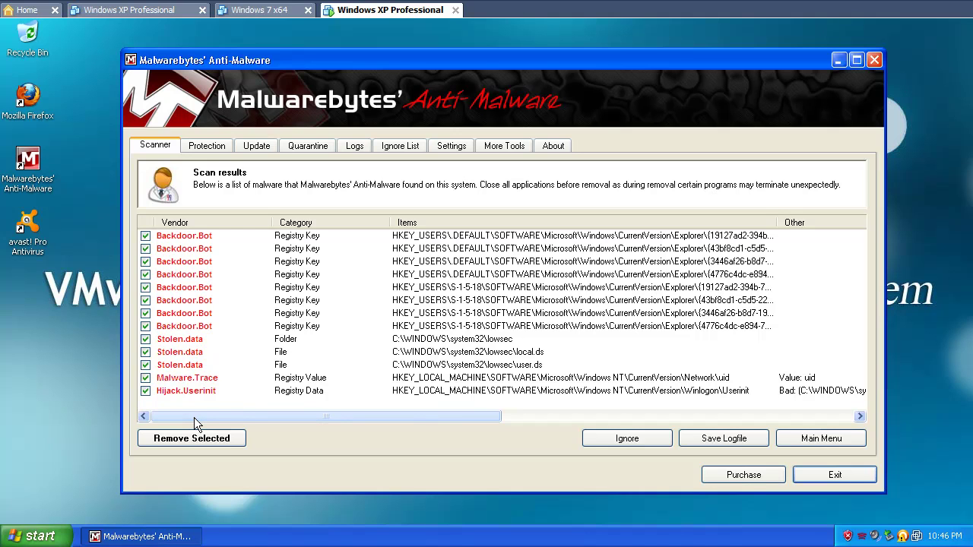